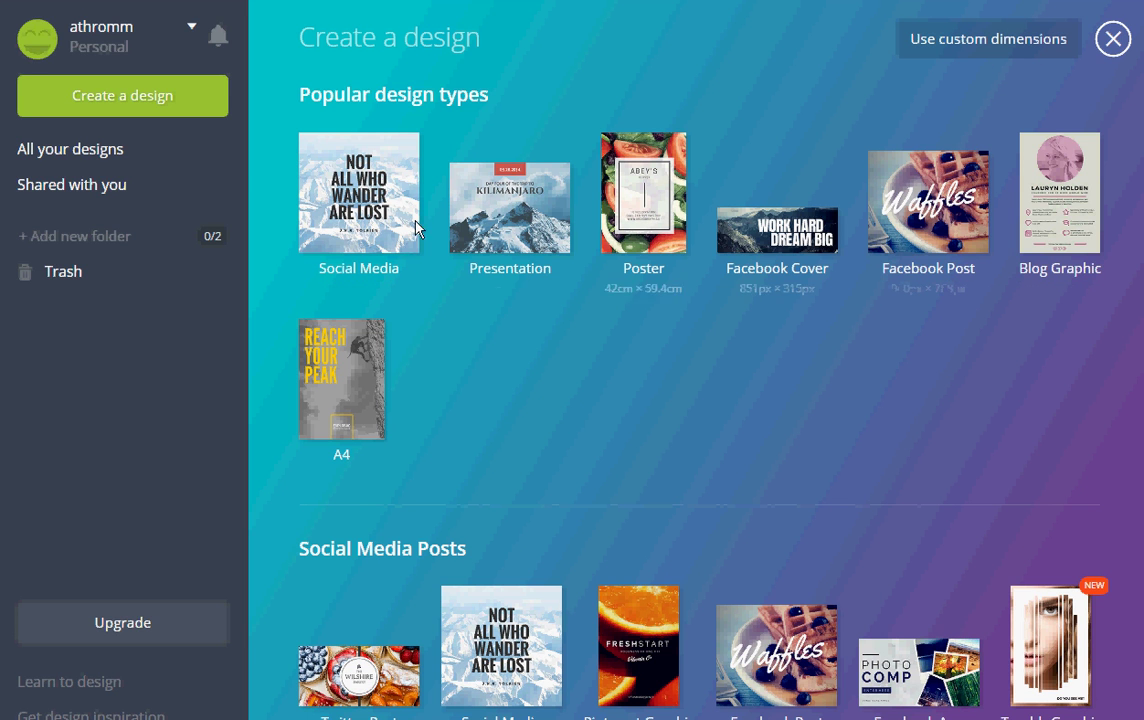
Create a blank A4 design and look through the available layout templates
{"action": "left_click", "coordinate": [350, 405]}
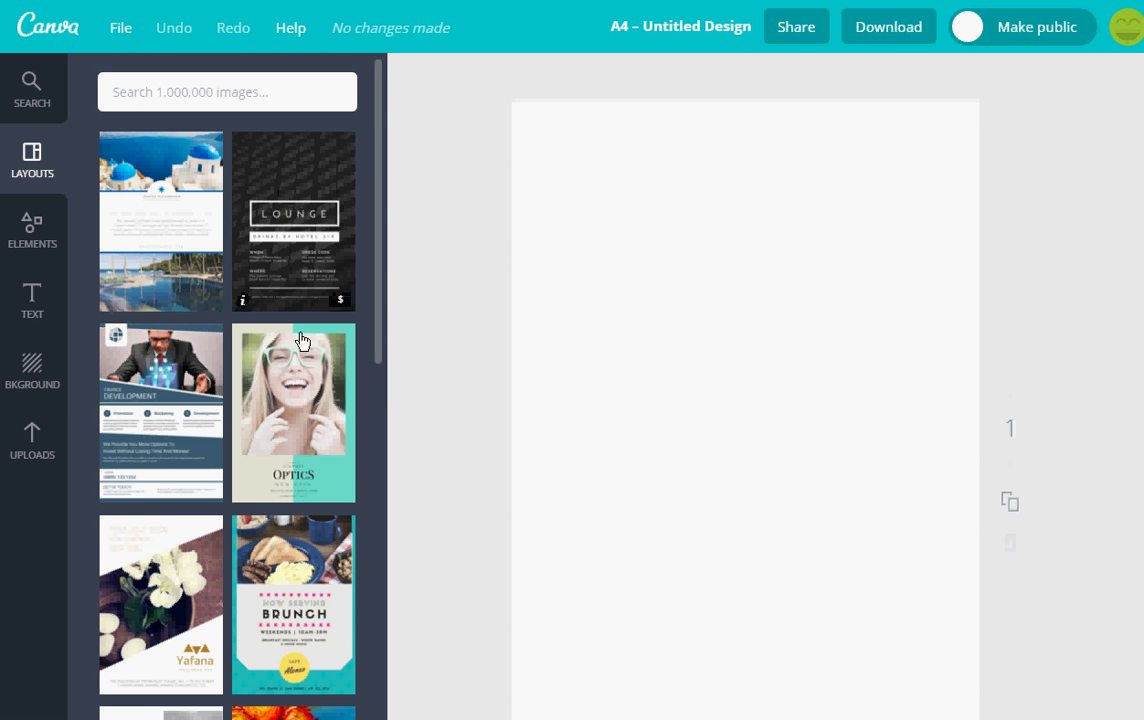
{"action": "scroll", "coordinate": [297, 507], "scroll_direction": "down", "scroll_amount": 2}
{"action": "scroll", "coordinate": [297, 507], "scroll_direction": "down", "scroll_amount": 3}
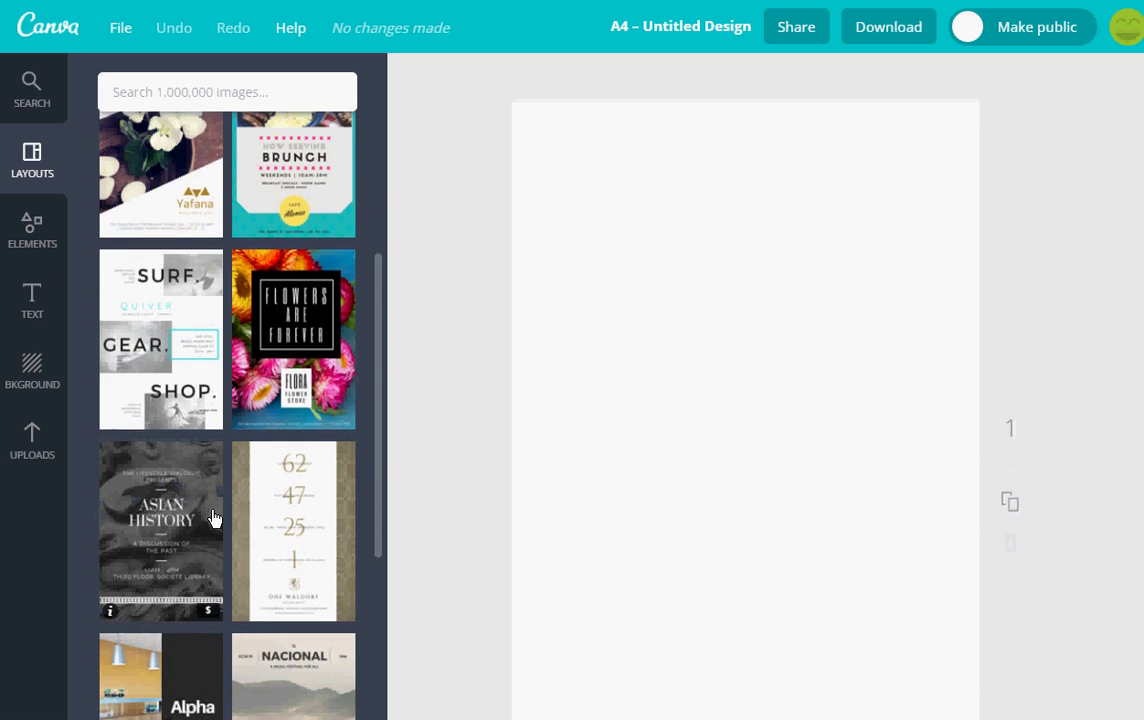
{"action": "scroll", "coordinate": [214, 518], "scroll_direction": "up", "scroll_amount": 5}
Browse the Free Photos collection among the design elements
{"action": "left_click", "coordinate": [33, 244]}
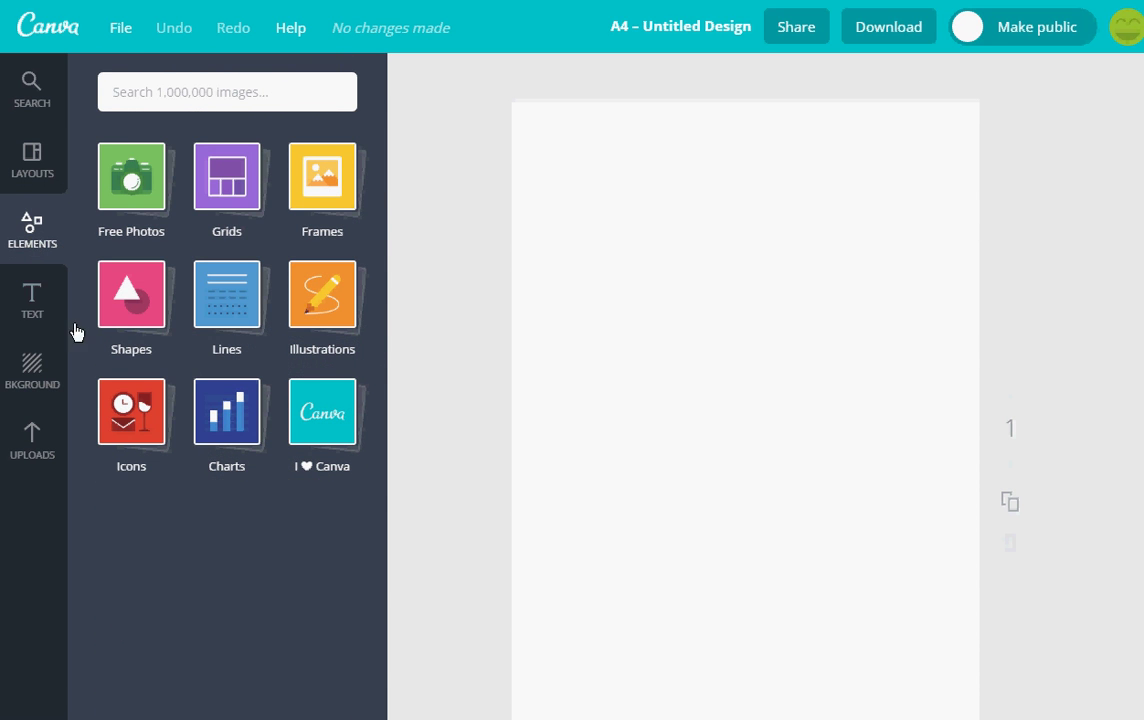
{"action": "left_click", "coordinate": [130, 183]}
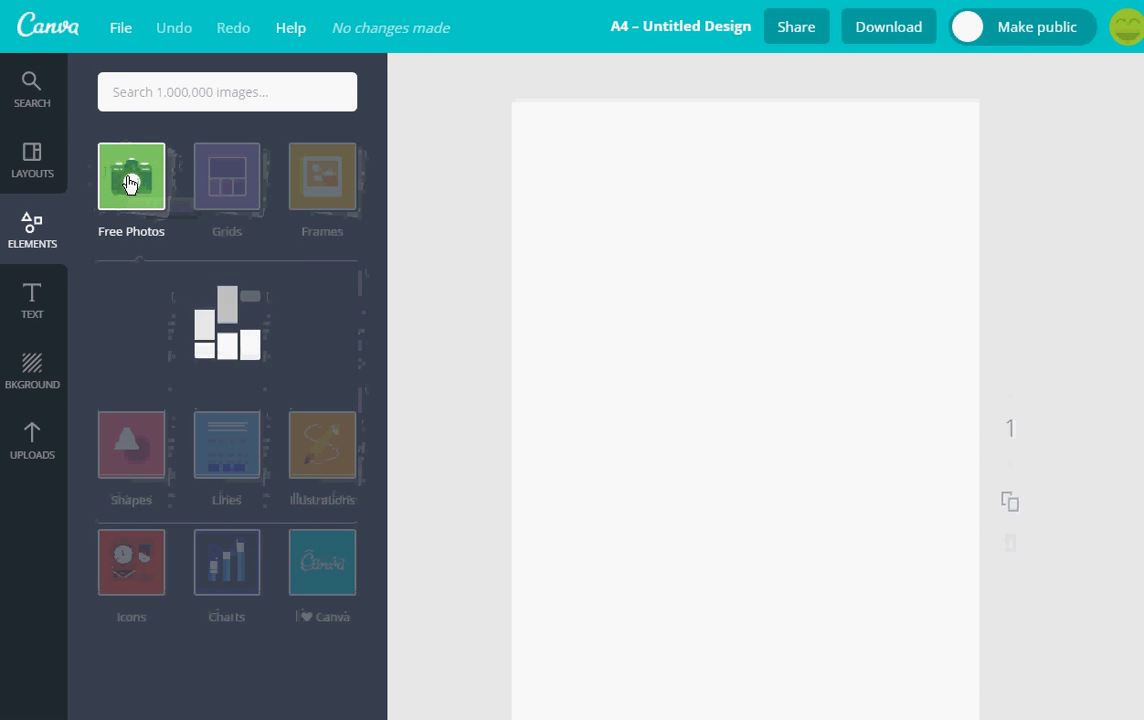
{"action": "scroll", "coordinate": [257, 348], "scroll_direction": "down", "scroll_amount": 10}
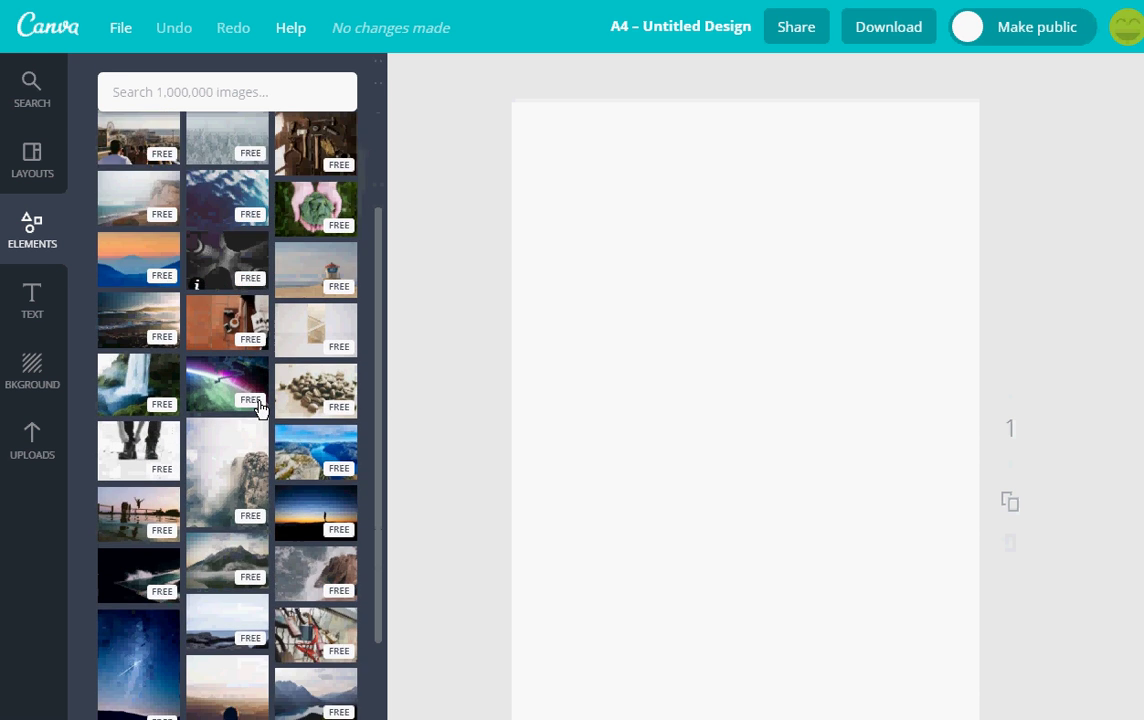
{"action": "scroll", "coordinate": [258, 408], "scroll_direction": "up", "scroll_amount": 10}
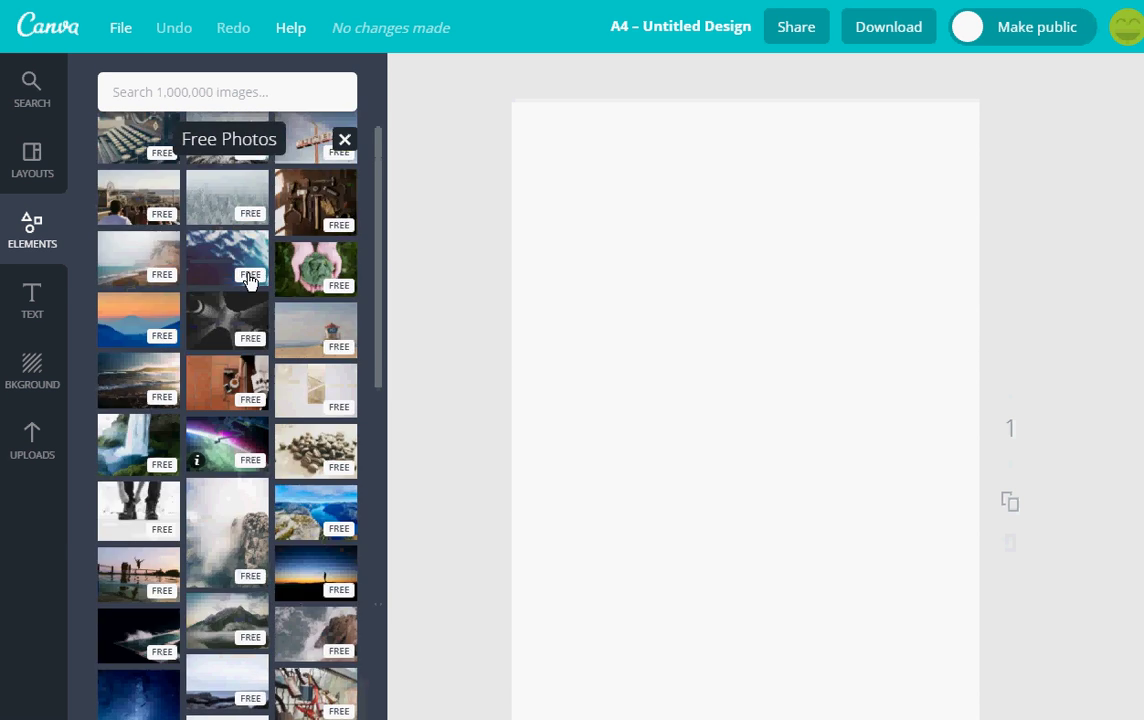
Search the image library for "cardiff"
{"action": "left_click", "coordinate": [208, 92]}
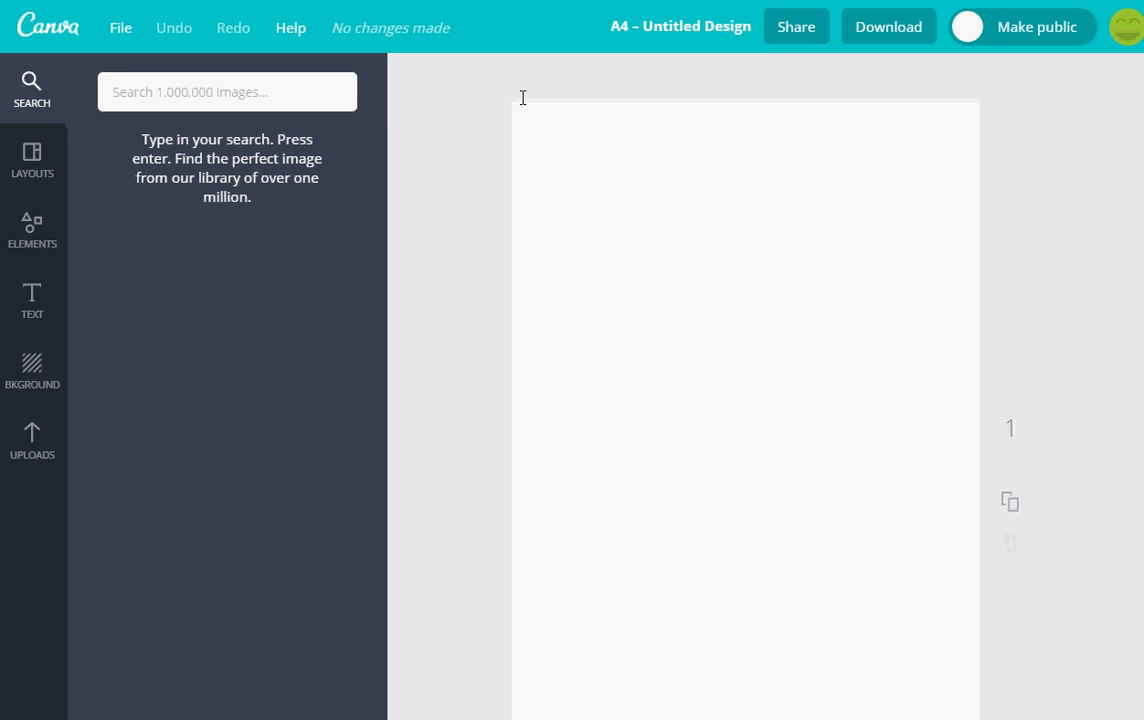
{"action": "type", "text": "ca"}
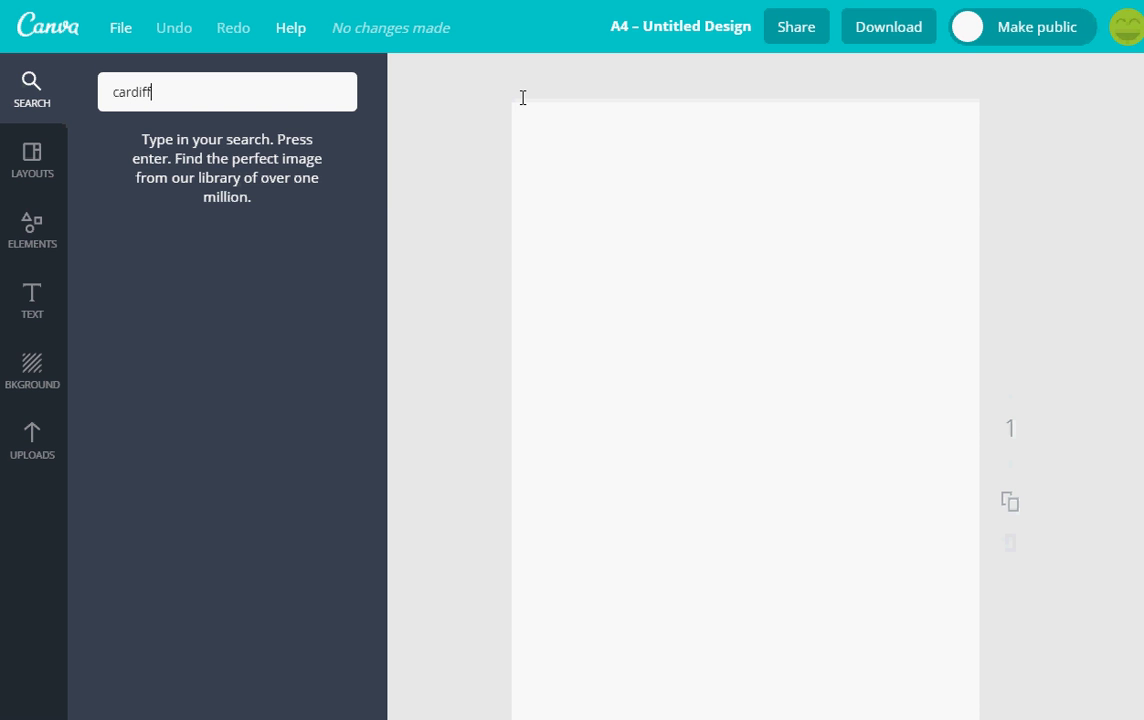
{"action": "type", "text": "rdiff"}
{"action": "key", "text": "Return"}
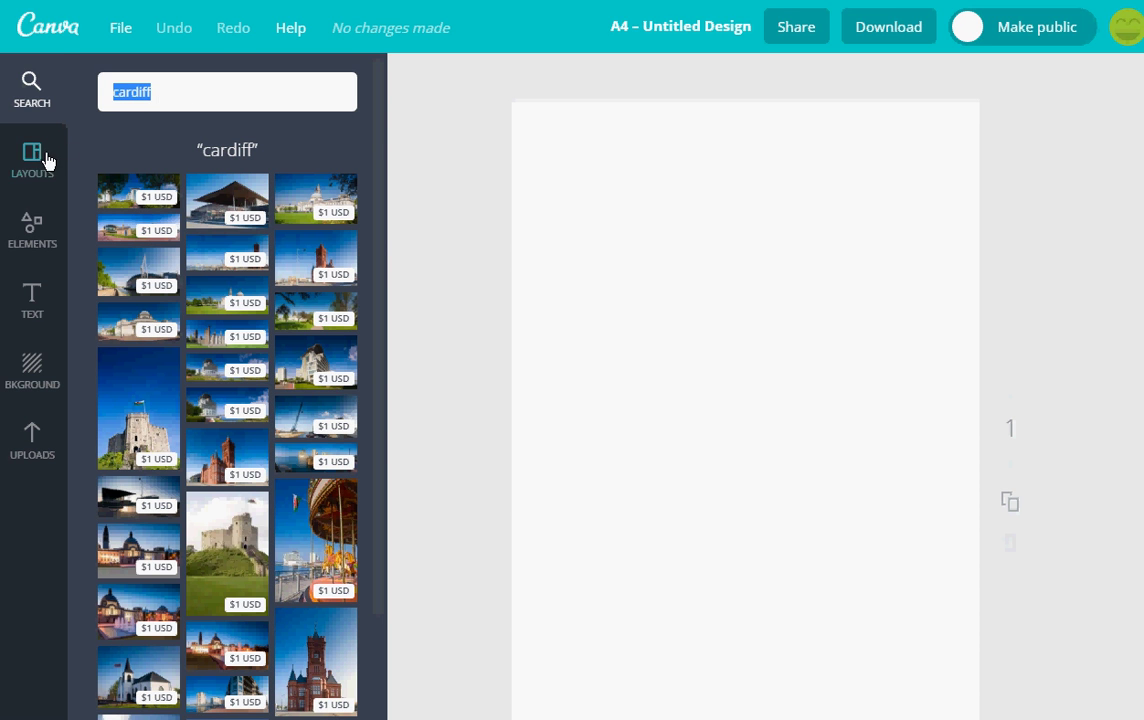
Look at the Grids and Frames collections among the design elements
{"action": "left_click", "coordinate": [32, 225]}
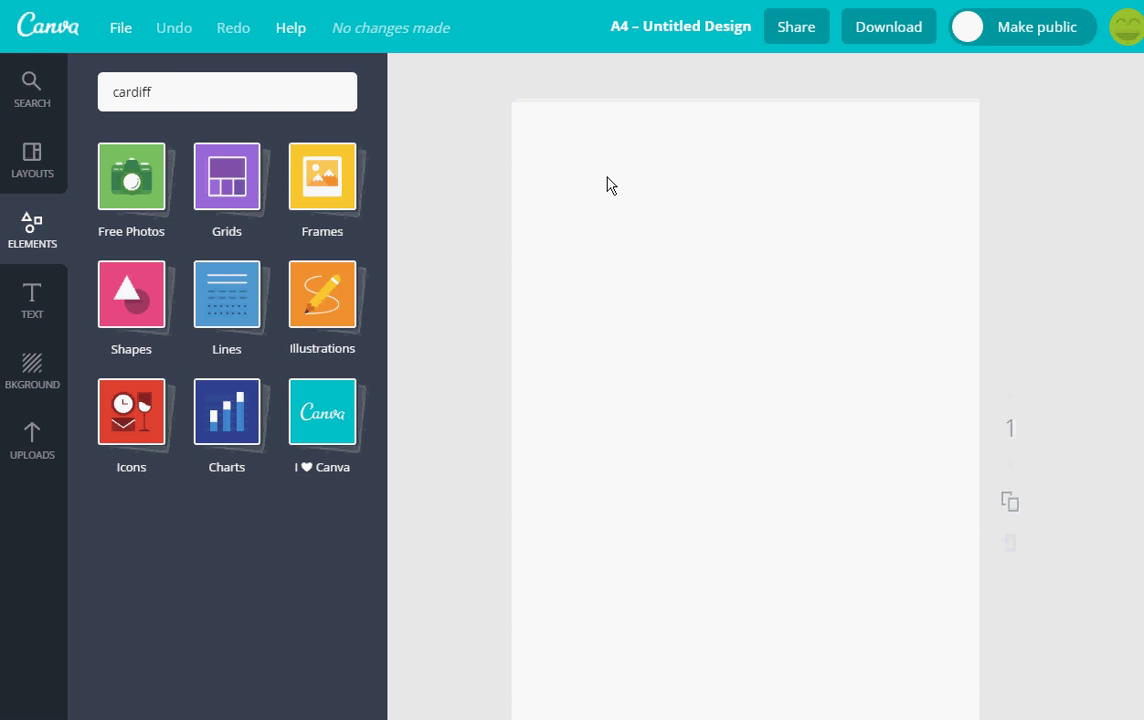
{"action": "left_click", "coordinate": [238, 175]}
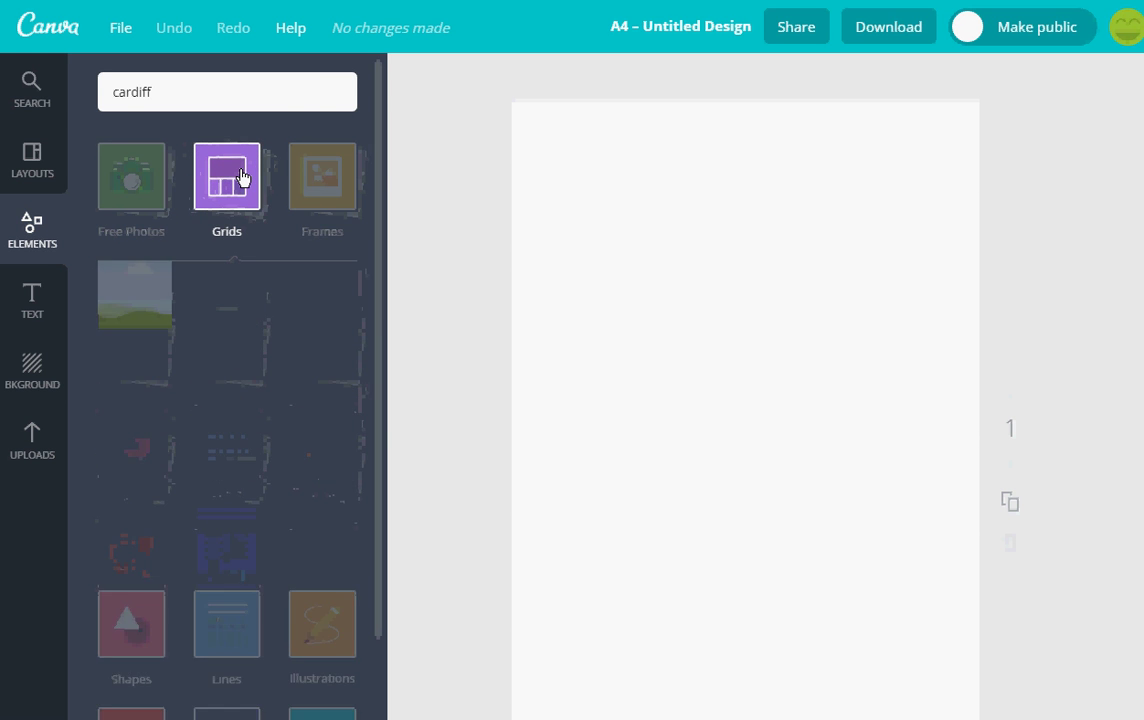
{"action": "left_click", "coordinate": [314, 184]}
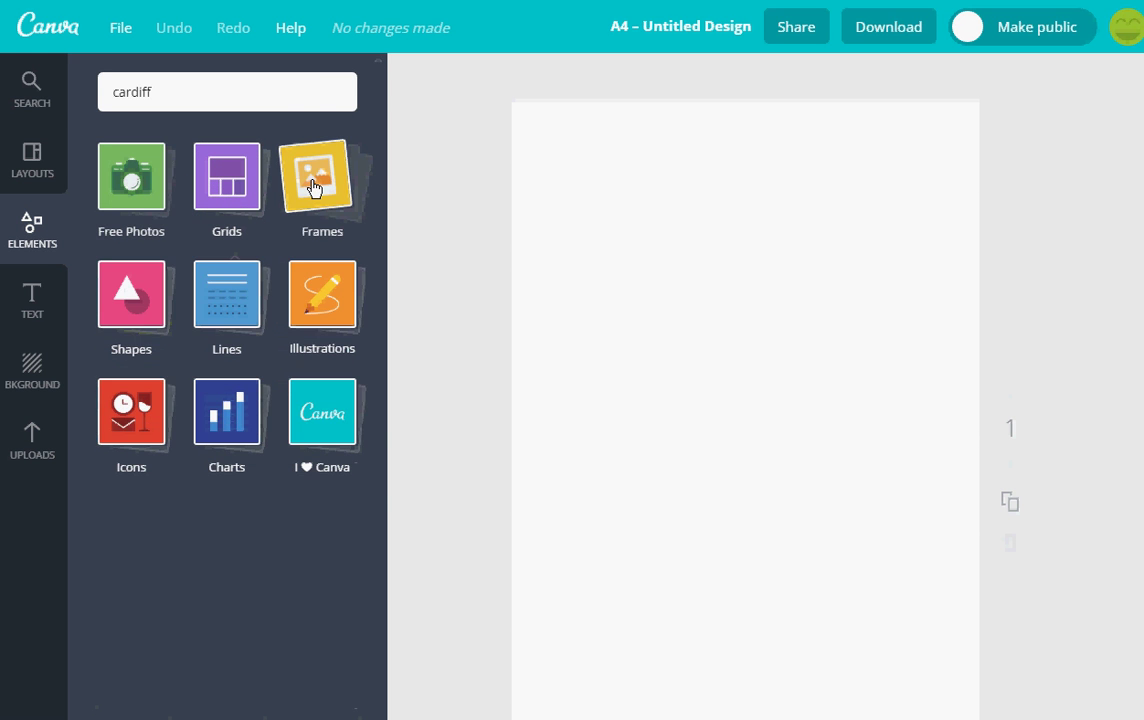
{"action": "left_click", "coordinate": [314, 187]}
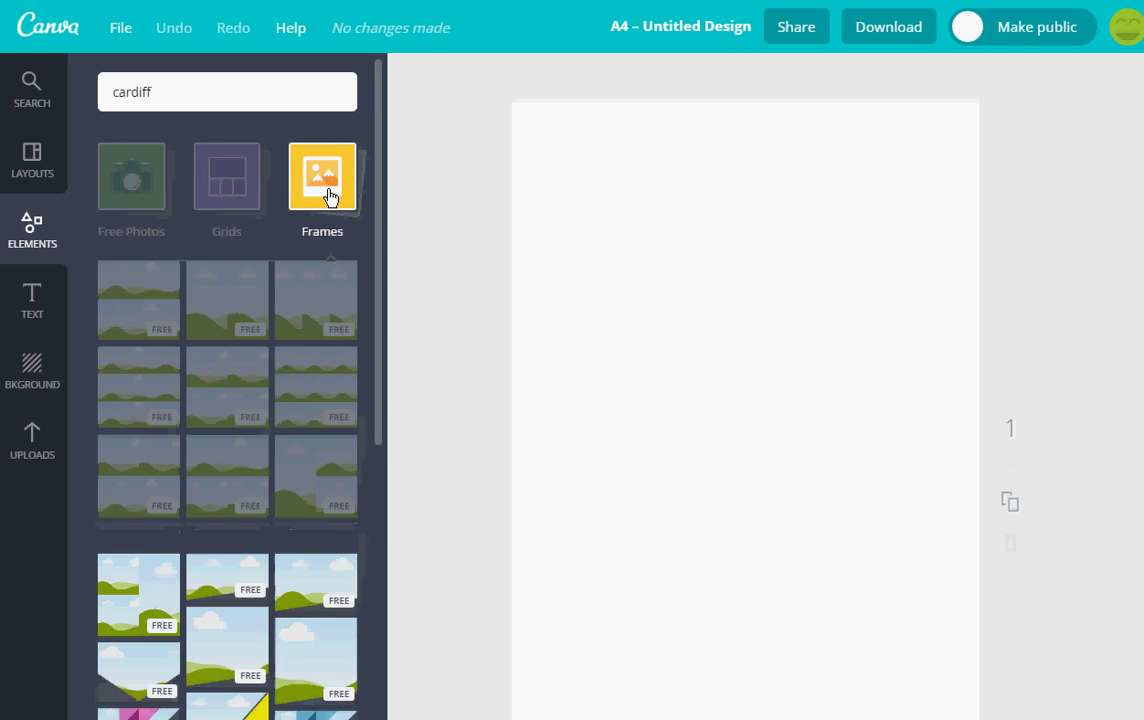
{"action": "left_click", "coordinate": [330, 197]}
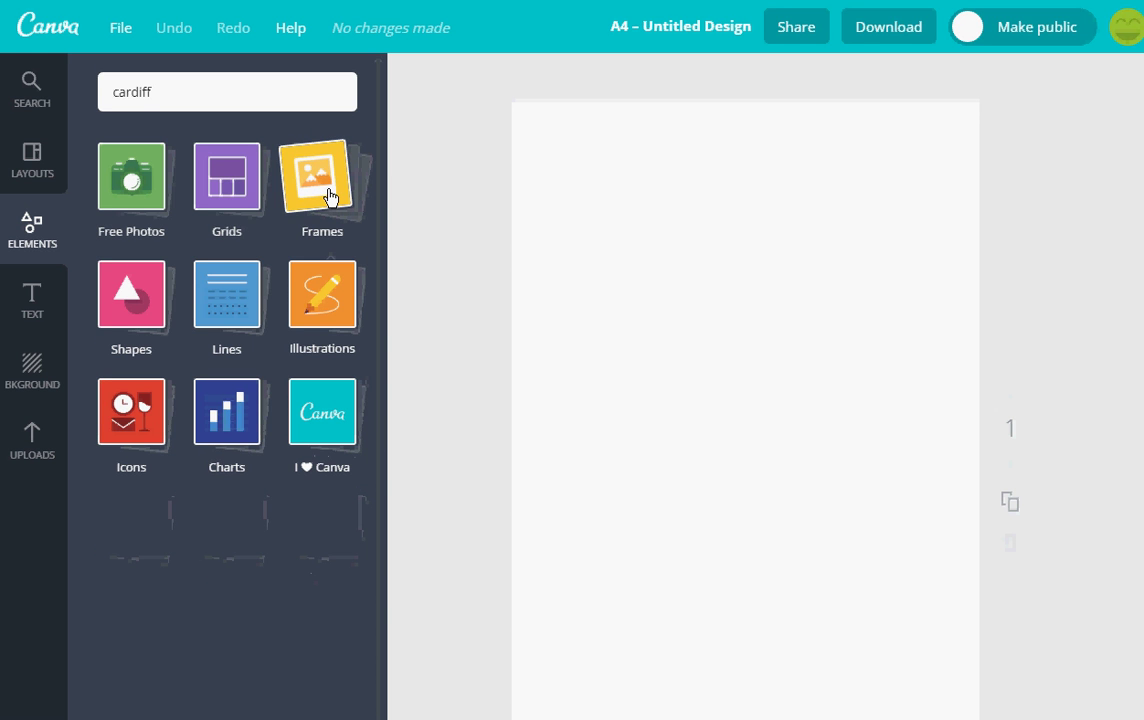
Add a plain square shape, place it over the page's upper-left corner and colour it red
{"action": "left_click", "coordinate": [120, 310]}
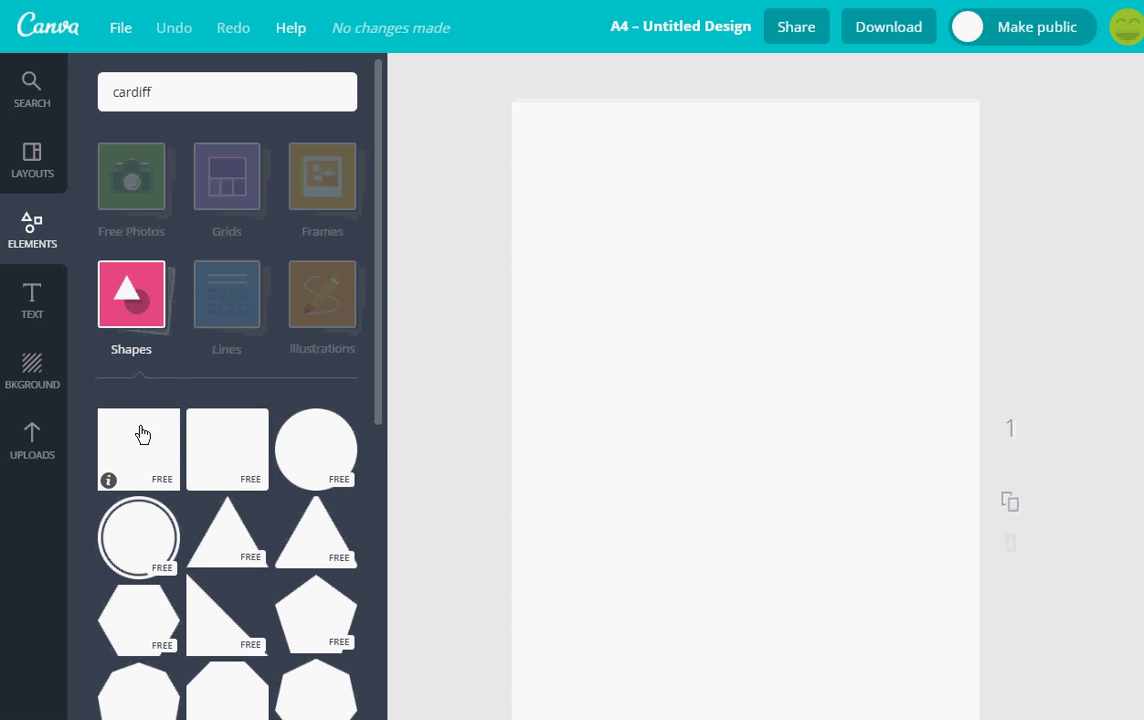
{"action": "left_click", "coordinate": [141, 455]}
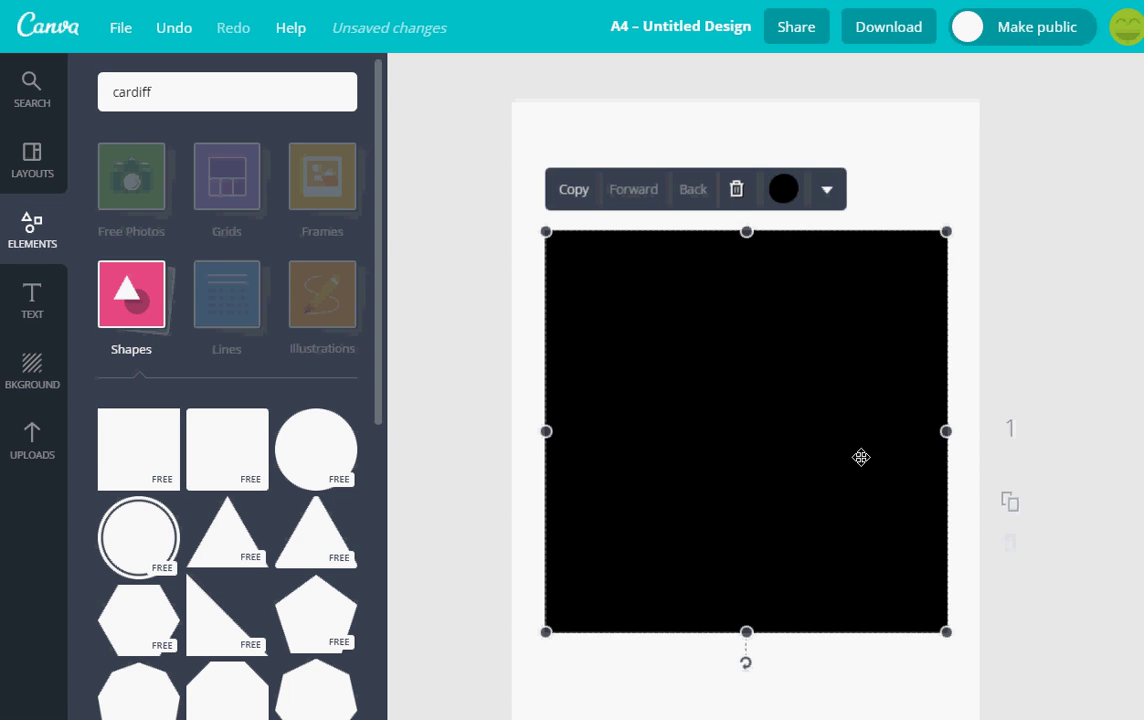
{"action": "left_click_drag", "start_coordinate": [715, 309], "coordinate": [660, 295]}
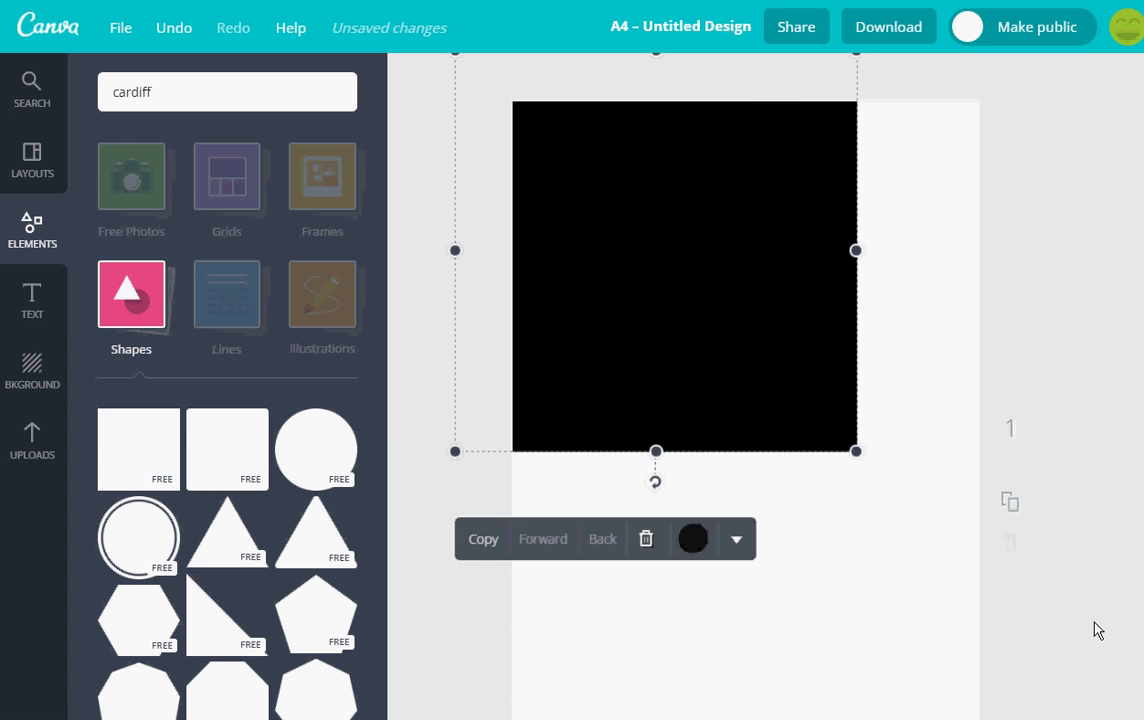
{"action": "left_click", "coordinate": [694, 540]}
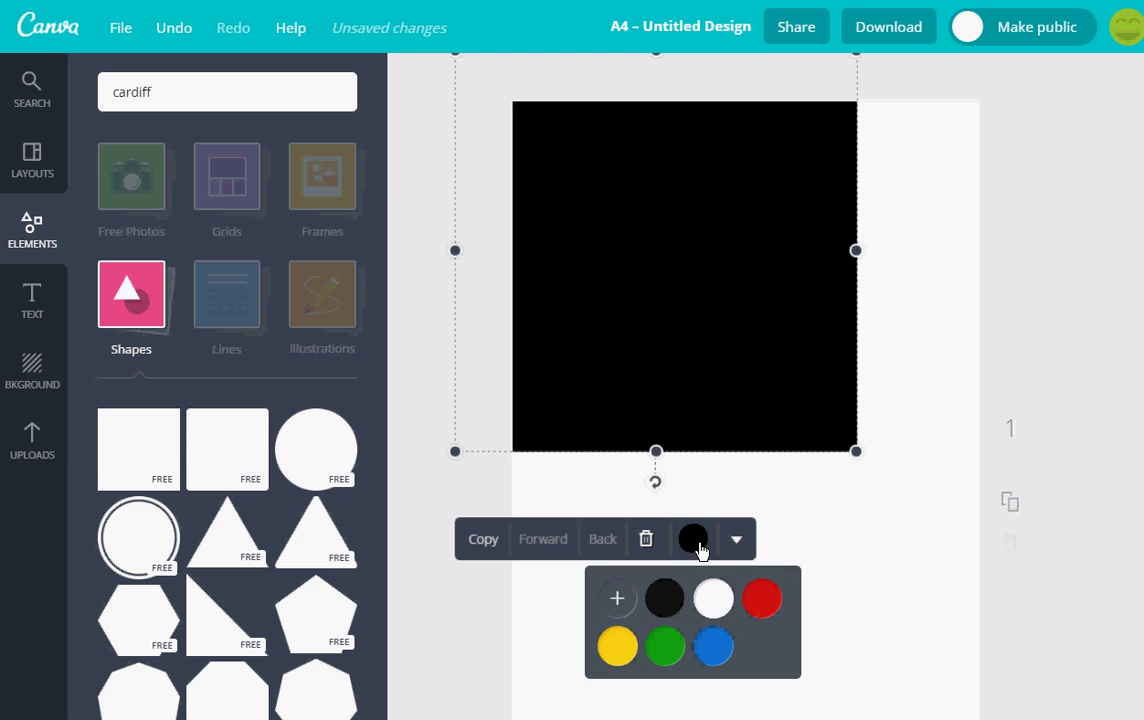
{"action": "left_click", "coordinate": [760, 598]}
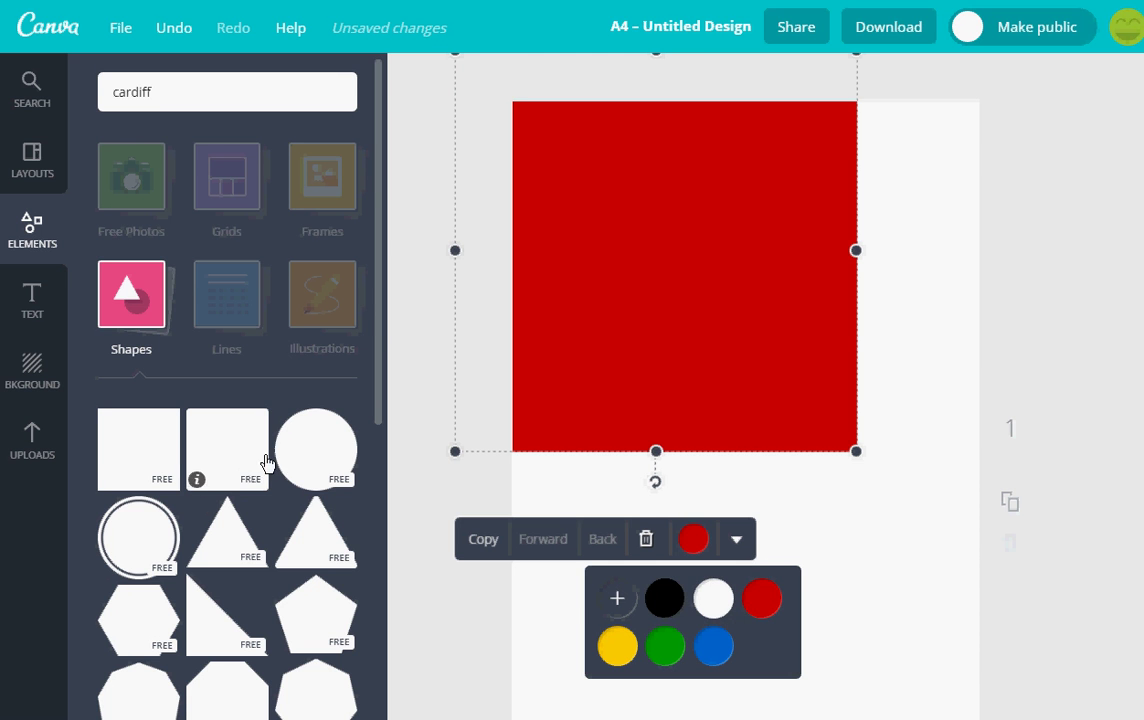
Add a circle overlapping the red square at the page's upper-right edge and colour it blue
{"action": "left_click_drag", "start_coordinate": [304, 470], "coordinate": [913, 223]}
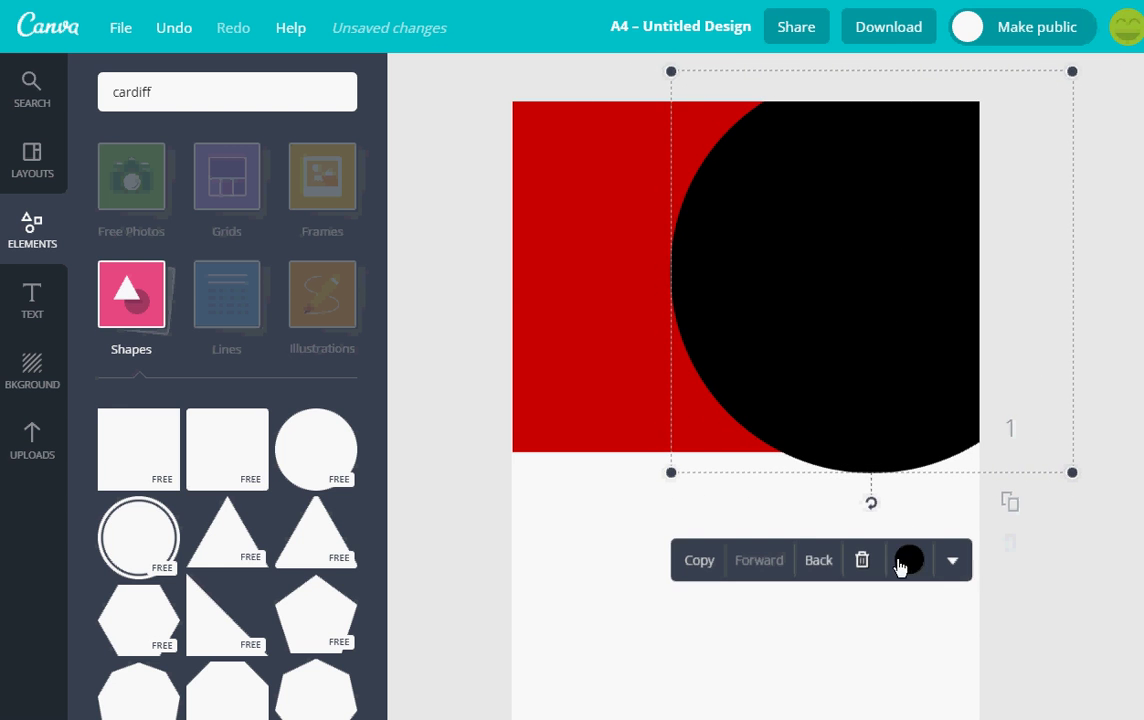
{"action": "left_click", "coordinate": [909, 559]}
{"action": "left_click", "coordinate": [931, 667]}
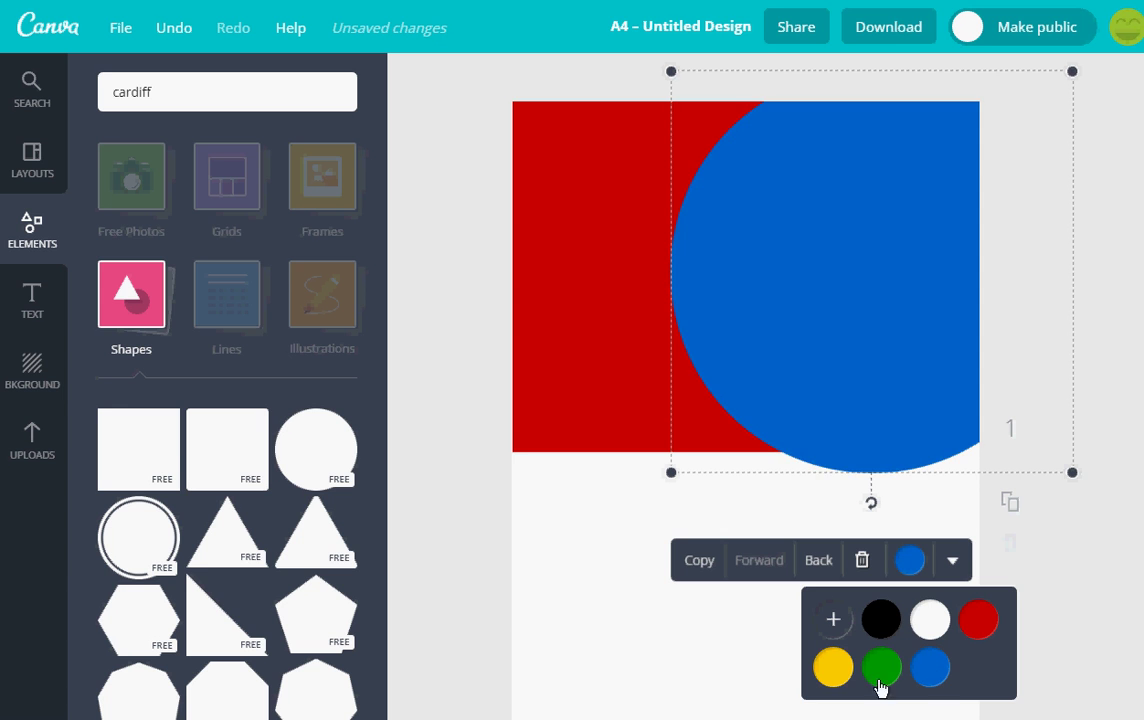
Add a right-angled triangle, enlarge it to fill the page's lower-left part and colour it yellow
{"action": "left_click", "coordinate": [227, 615]}
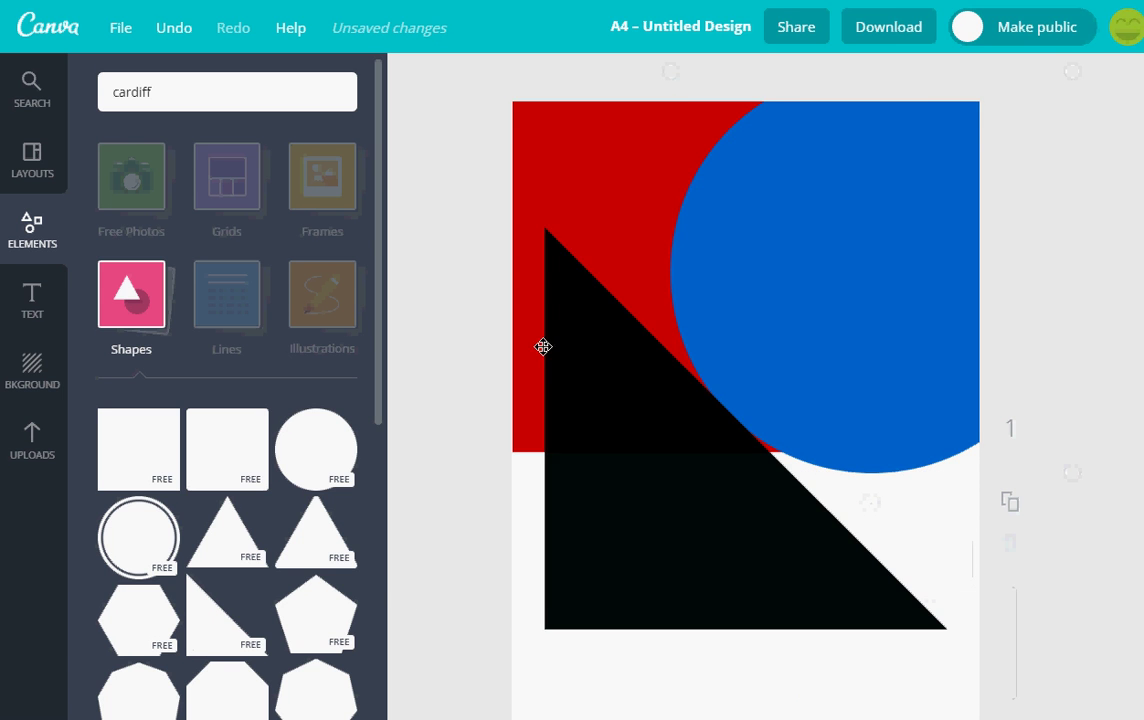
{"action": "left_click_drag", "start_coordinate": [615, 422], "coordinate": [572, 554]}
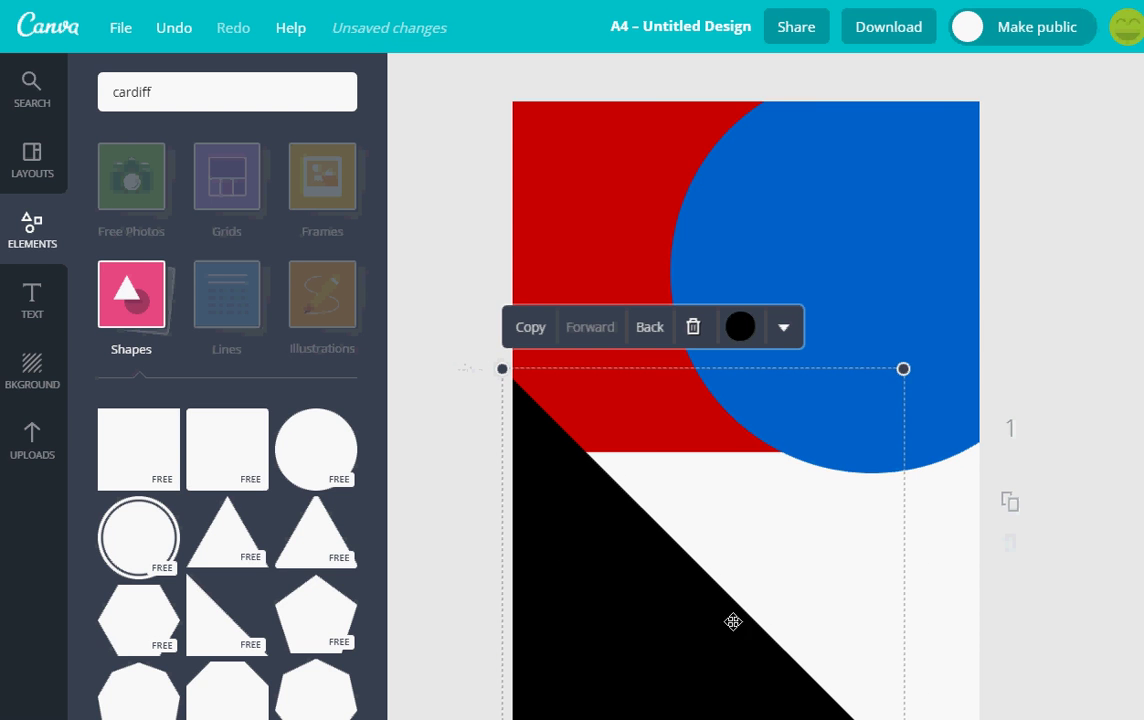
{"action": "left_click_drag", "start_coordinate": [897, 375], "coordinate": [975, 291]}
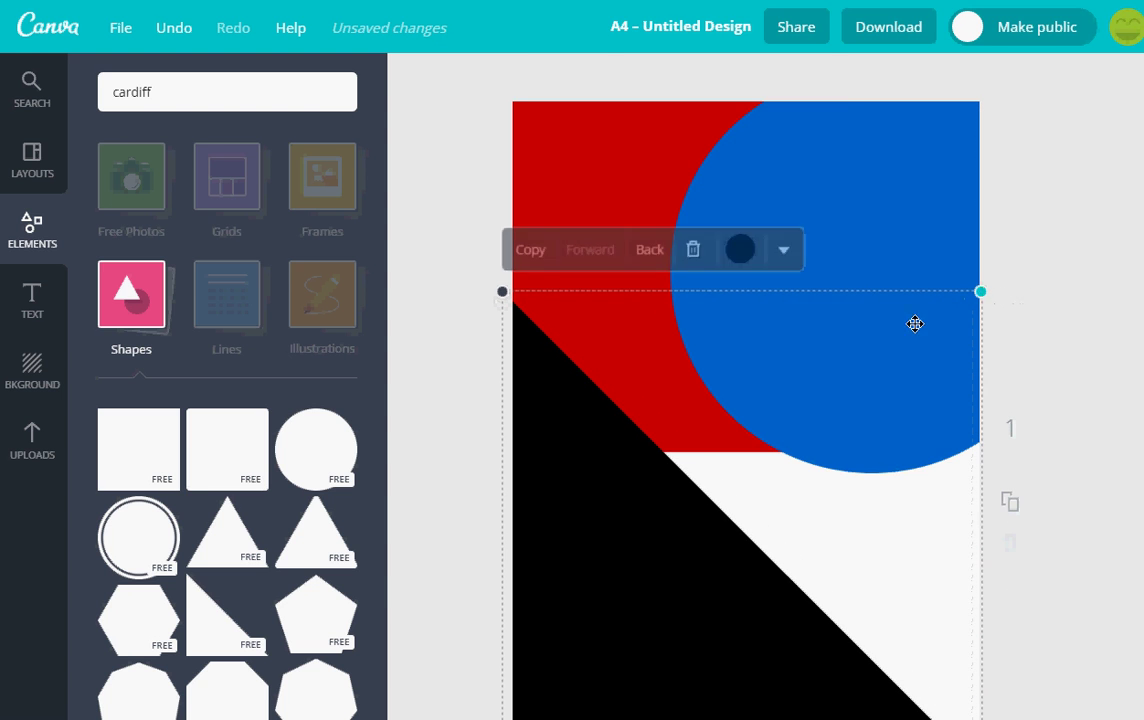
{"action": "left_click", "coordinate": [742, 252]}
{"action": "left_click", "coordinate": [665, 190]}
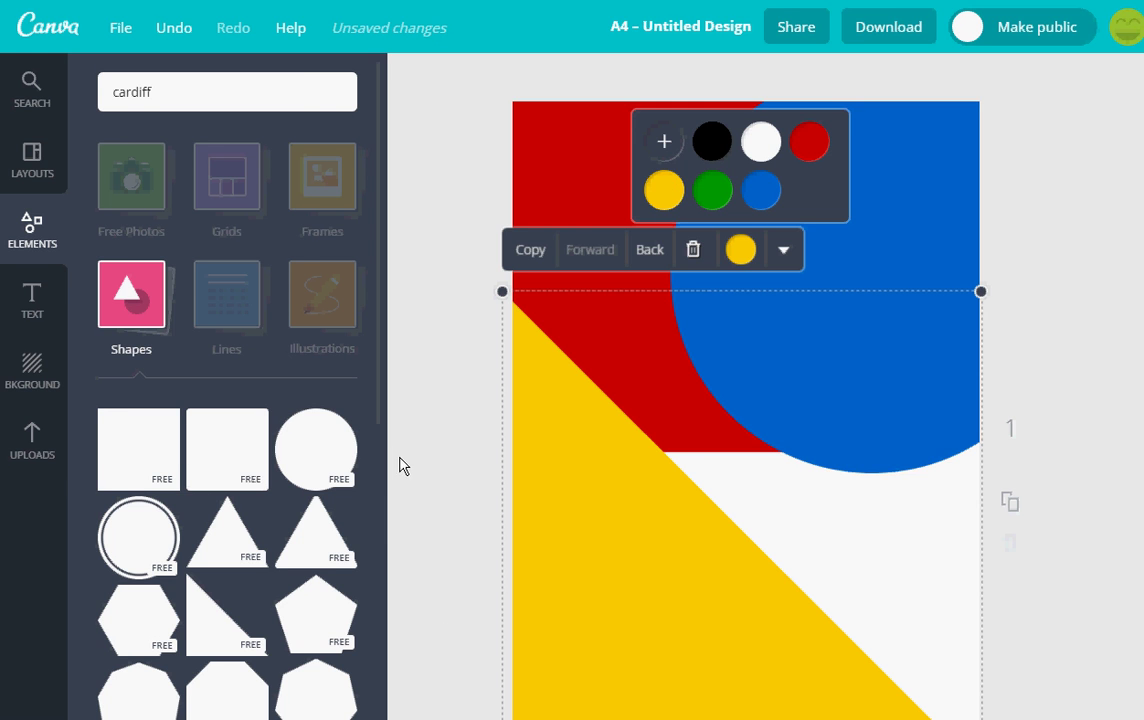
{"action": "left_click", "coordinate": [470, 469]}
Add the red diamond-pattern line and stretch it across the full page width near the bottom
{"action": "left_click", "coordinate": [240, 298]}
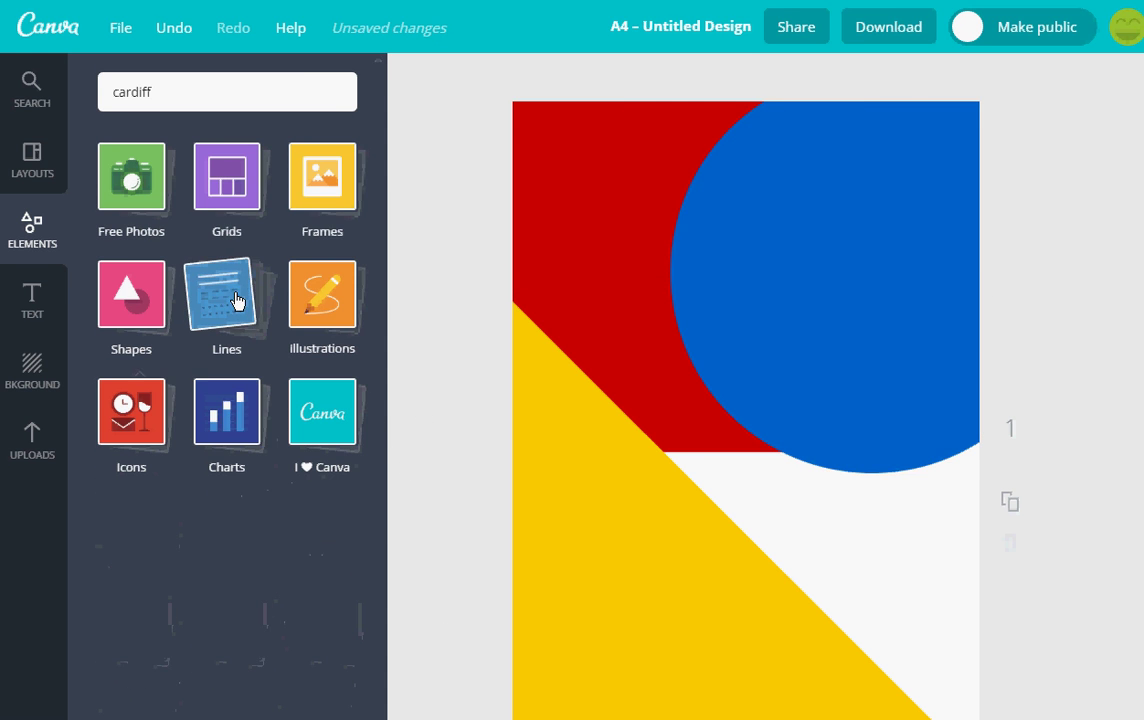
{"action": "left_click", "coordinate": [245, 305]}
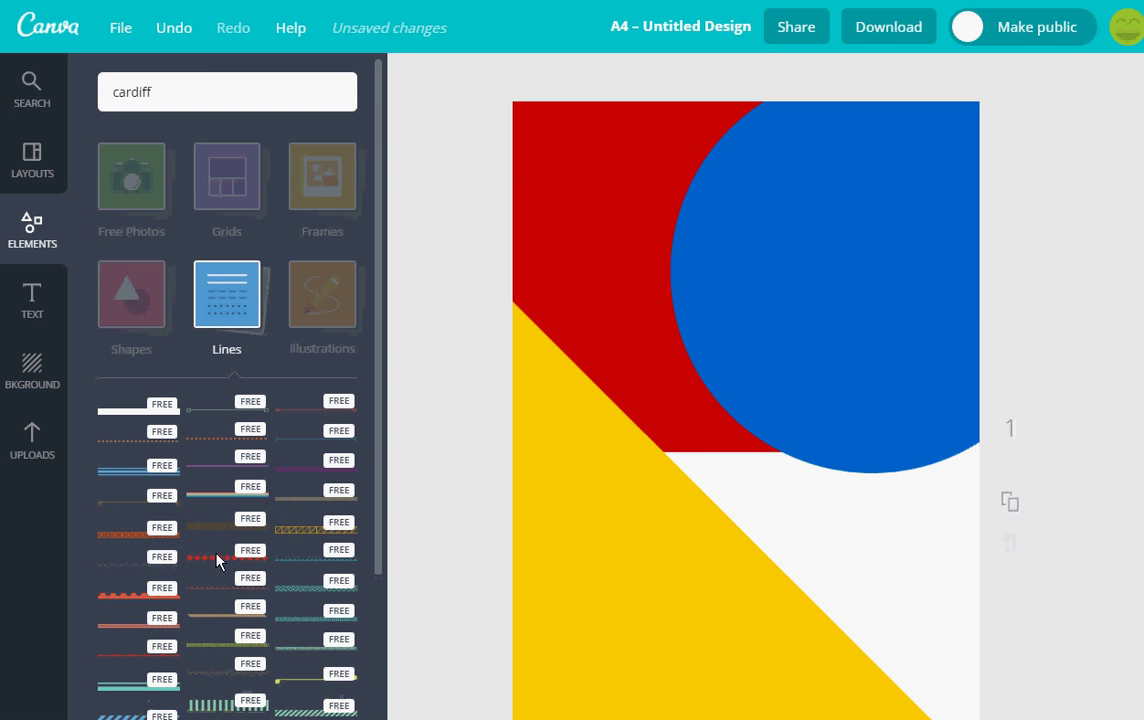
{"action": "left_click", "coordinate": [230, 561]}
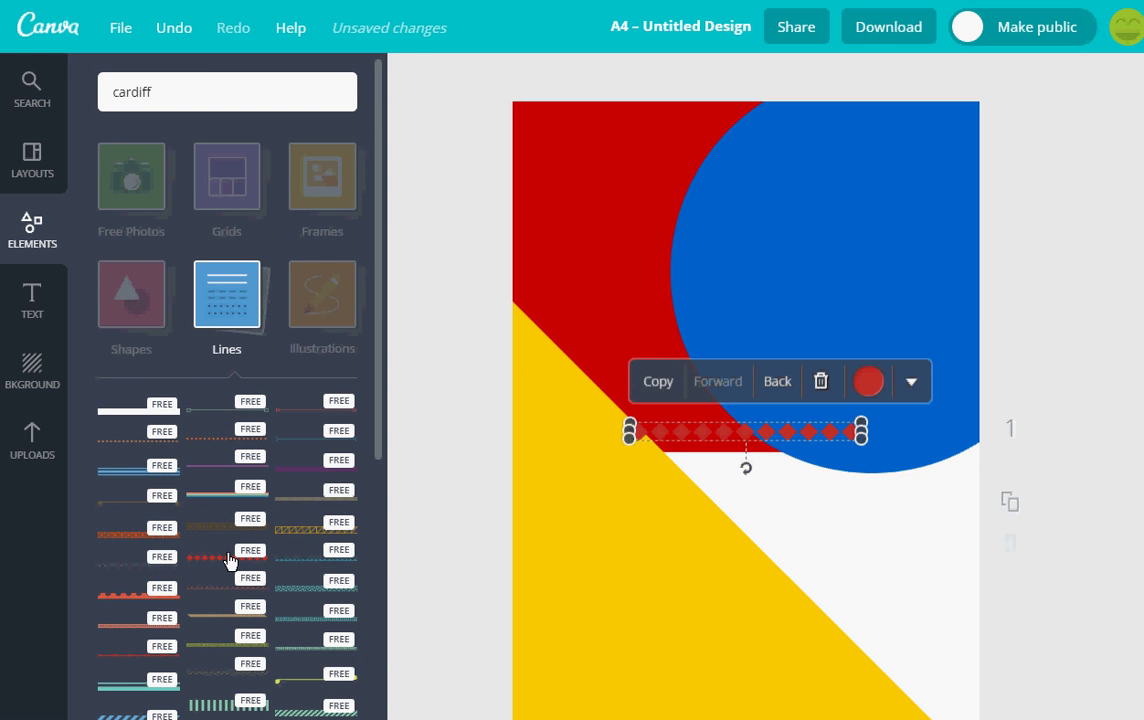
{"action": "left_click_drag", "start_coordinate": [843, 424], "coordinate": [810, 433]}
{"action": "left_click_drag", "start_coordinate": [719, 571], "coordinate": [1047, 680]}
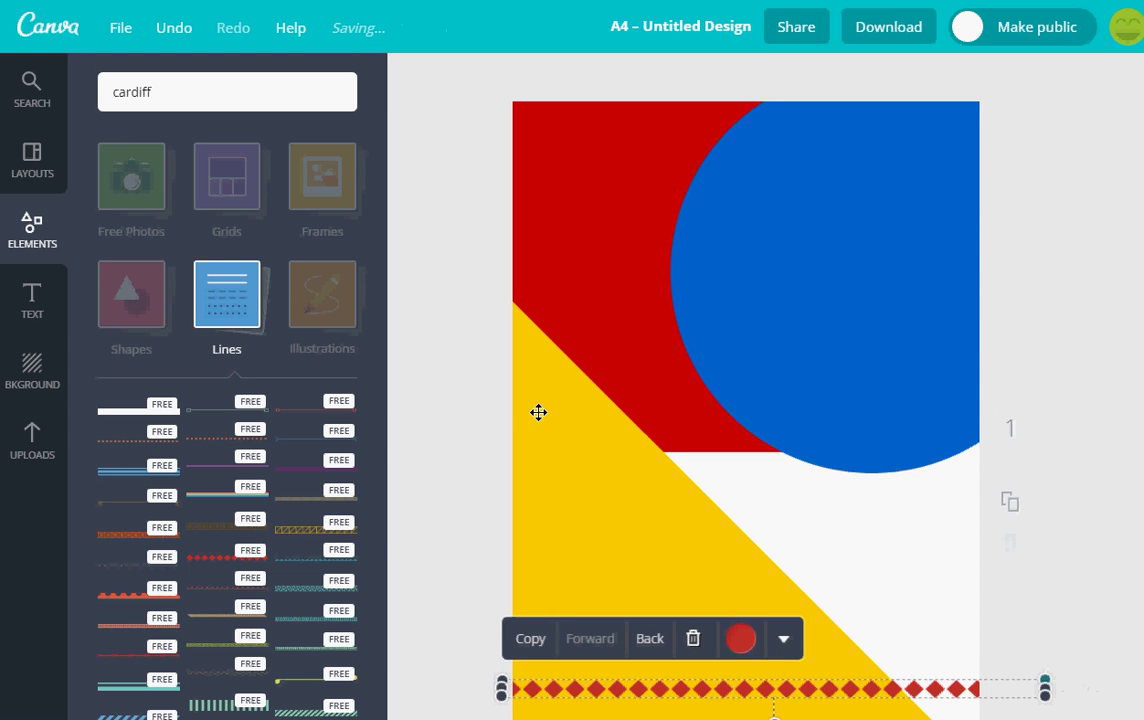
Recolour the diamond-pattern line green
{"action": "left_click", "coordinate": [741, 640]}
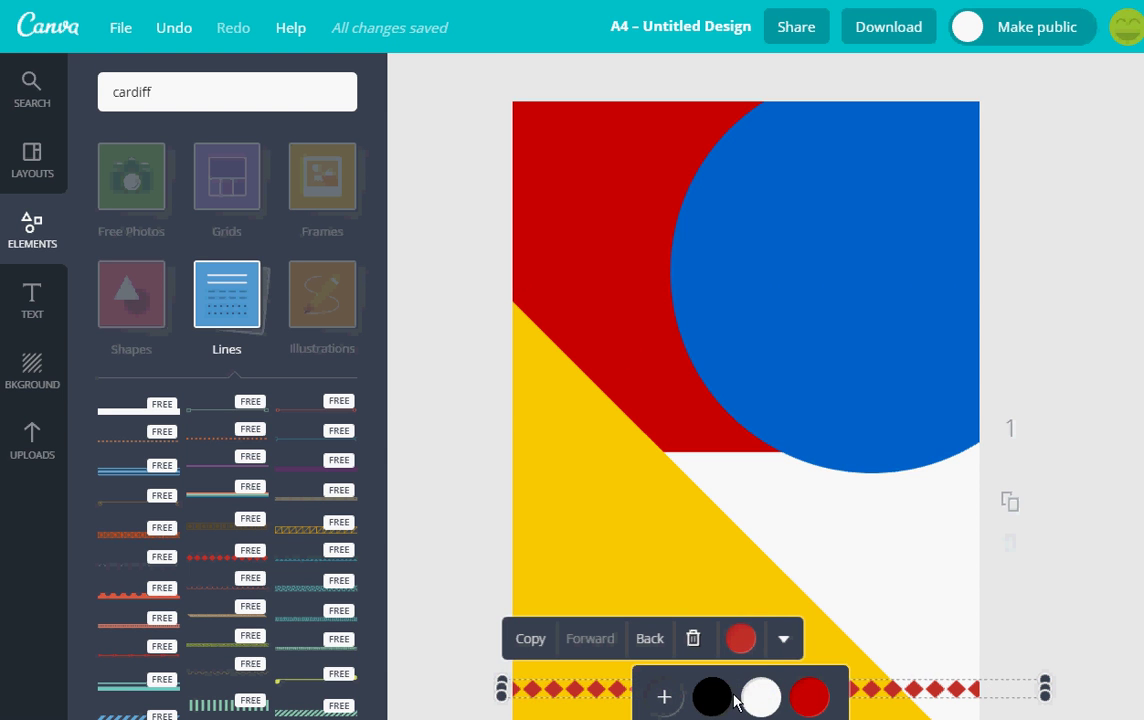
{"action": "left_click", "coordinate": [712, 719]}
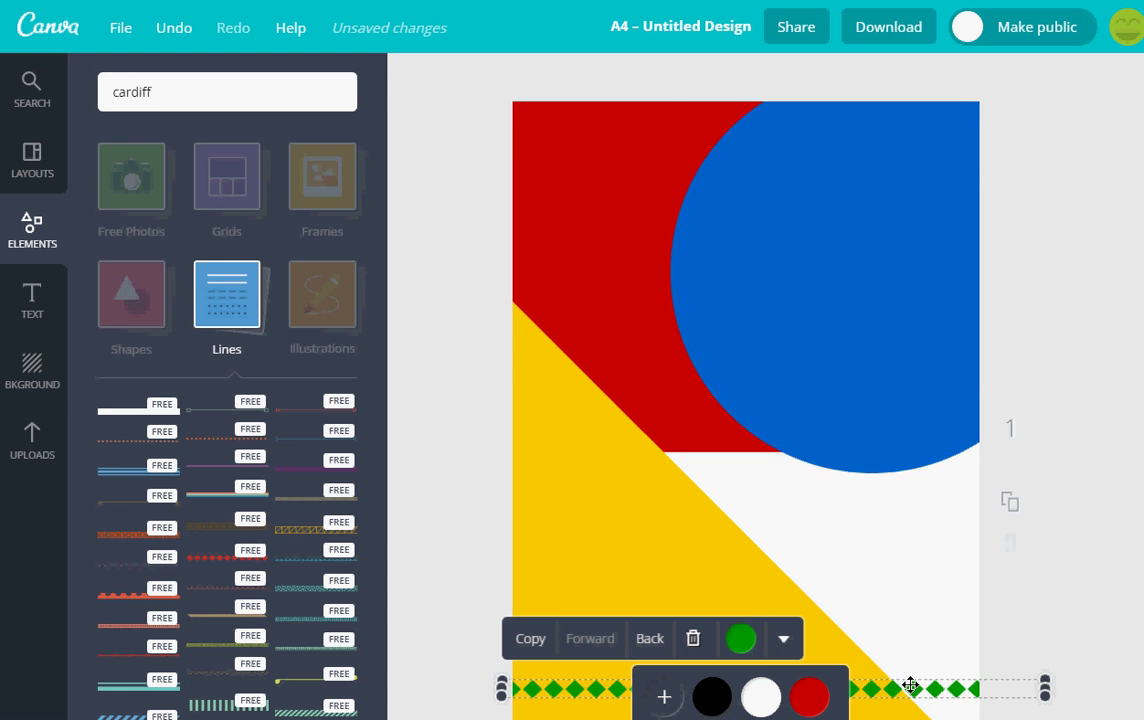
{"action": "right_click", "coordinate": [856, 177]}
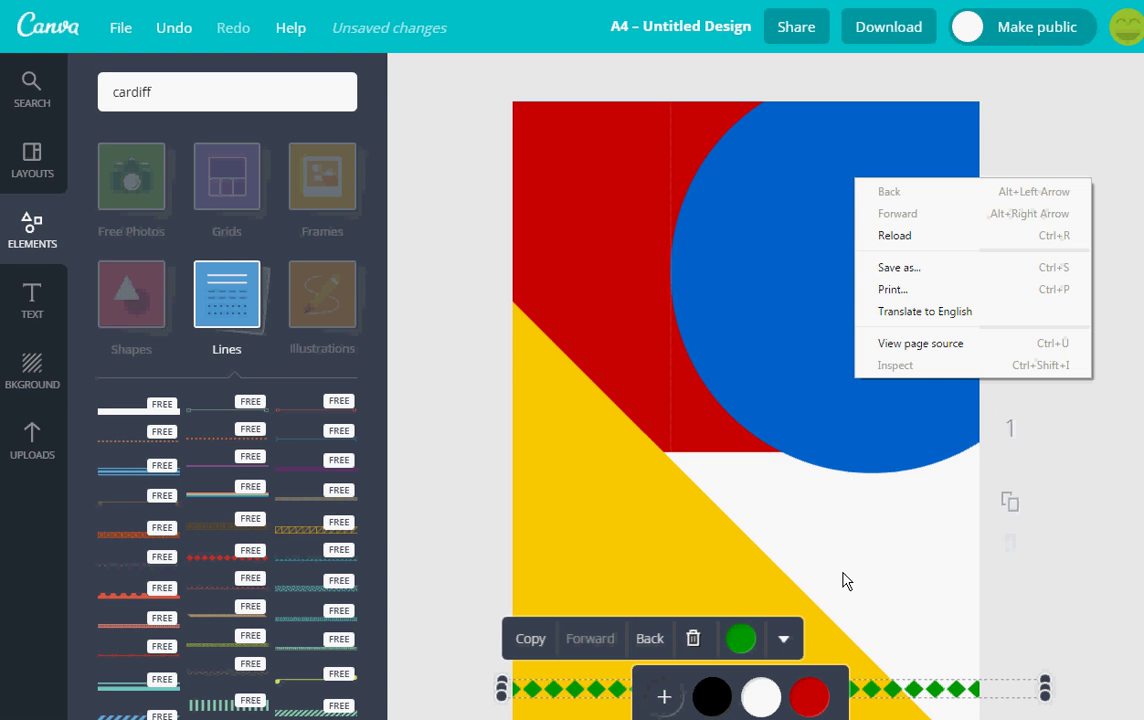
{"action": "left_click", "coordinate": [966, 578]}
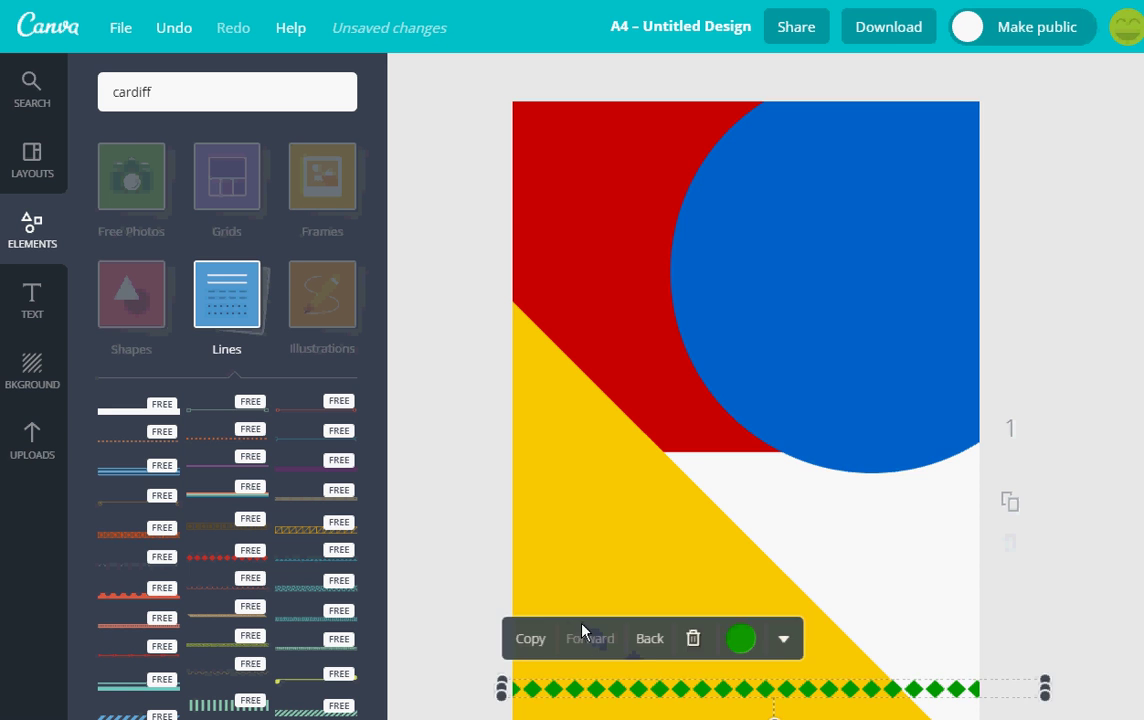
Duplicate the green diamond line and place one line across the top of the page
{"action": "left_click", "coordinate": [531, 639]}
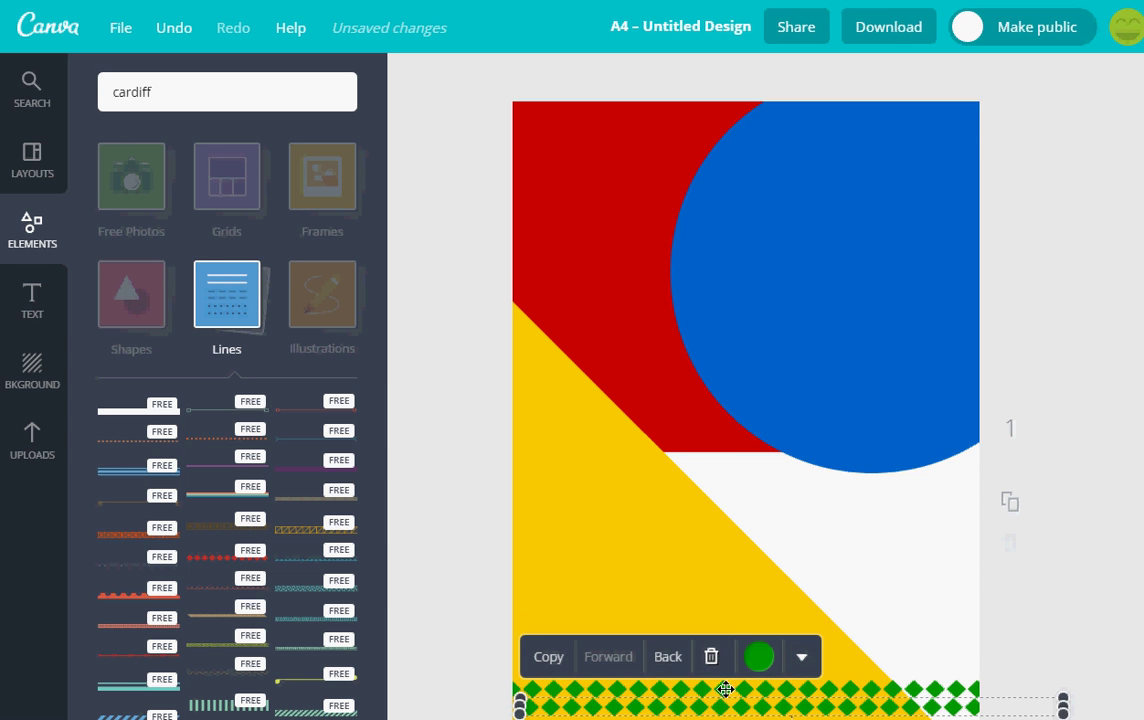
{"action": "left_click_drag", "start_coordinate": [726, 689], "coordinate": [732, 148]}
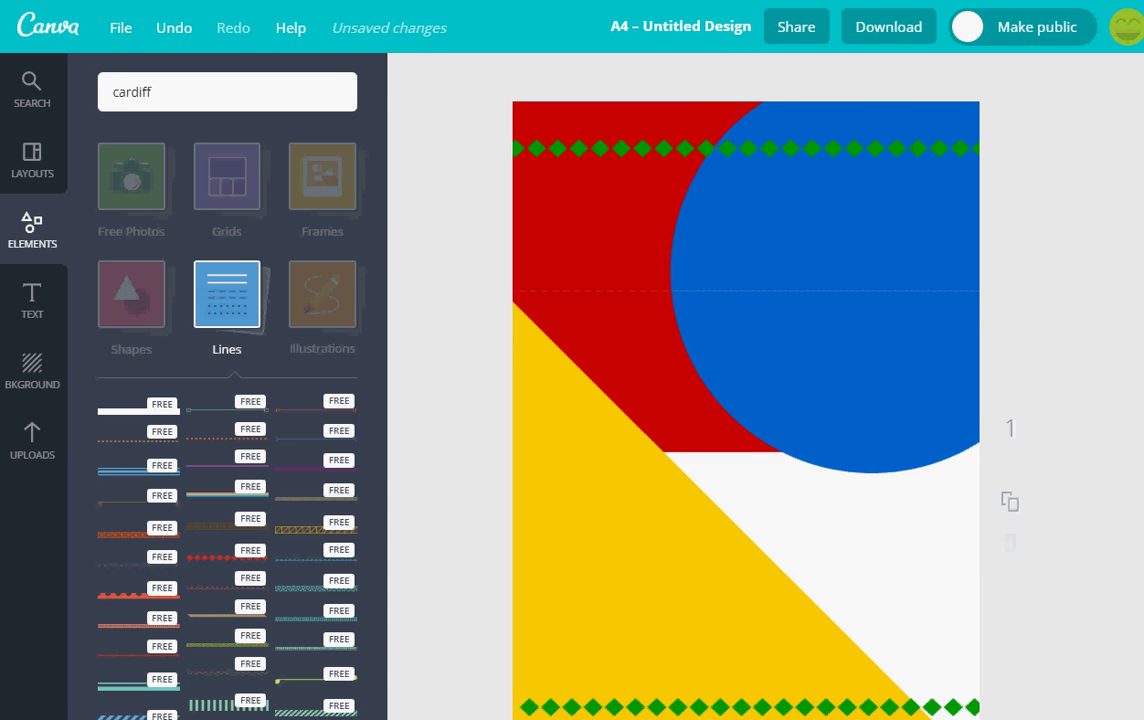
Recolour both green diamond-pattern lines, at the page's top and near its bottom, white
{"action": "left_click", "coordinate": [751, 149]}
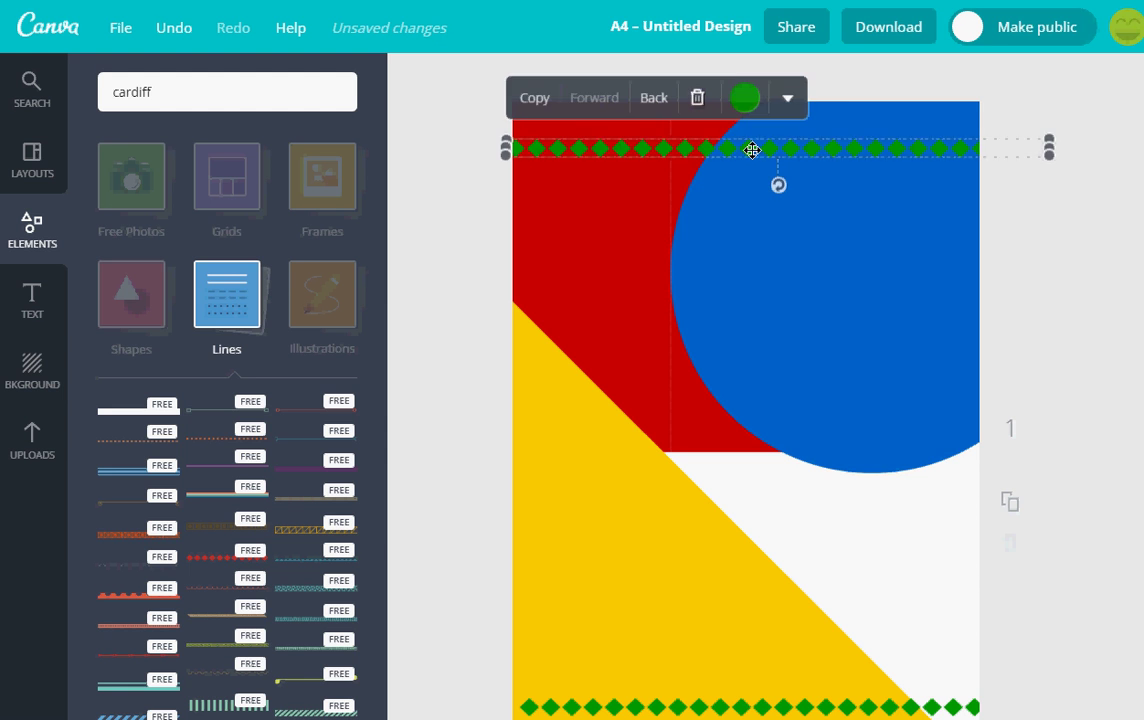
{"action": "left_click", "coordinate": [745, 98]}
{"action": "left_click", "coordinate": [764, 157]}
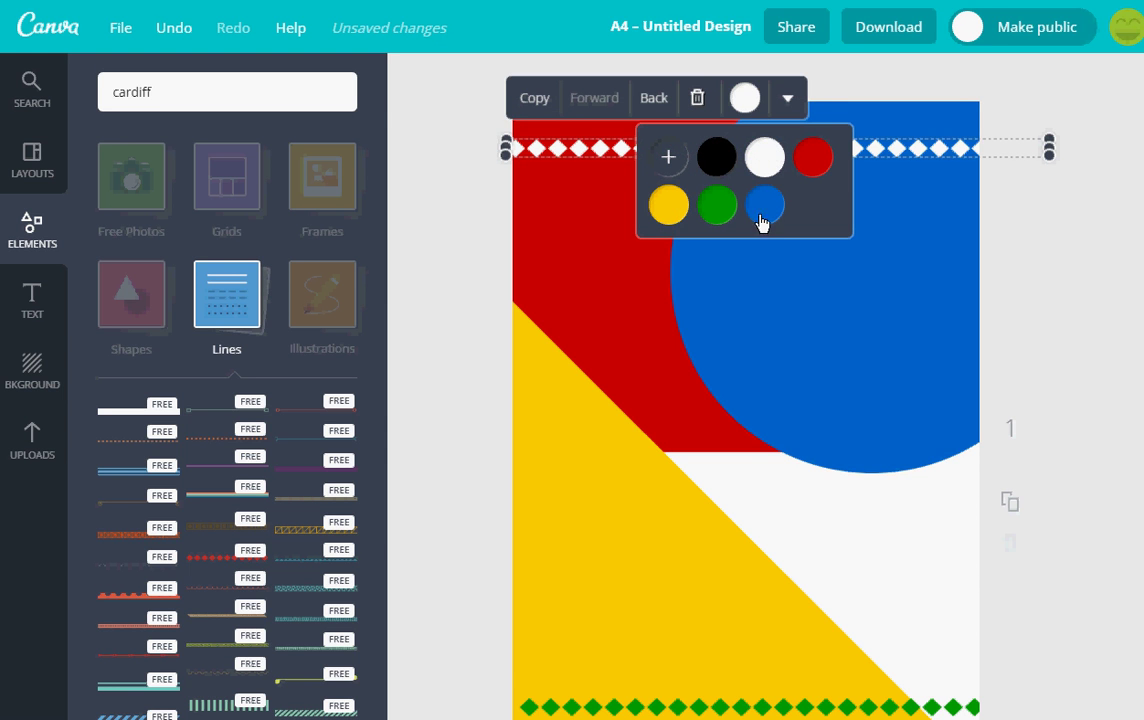
{"action": "left_click", "coordinate": [707, 708]}
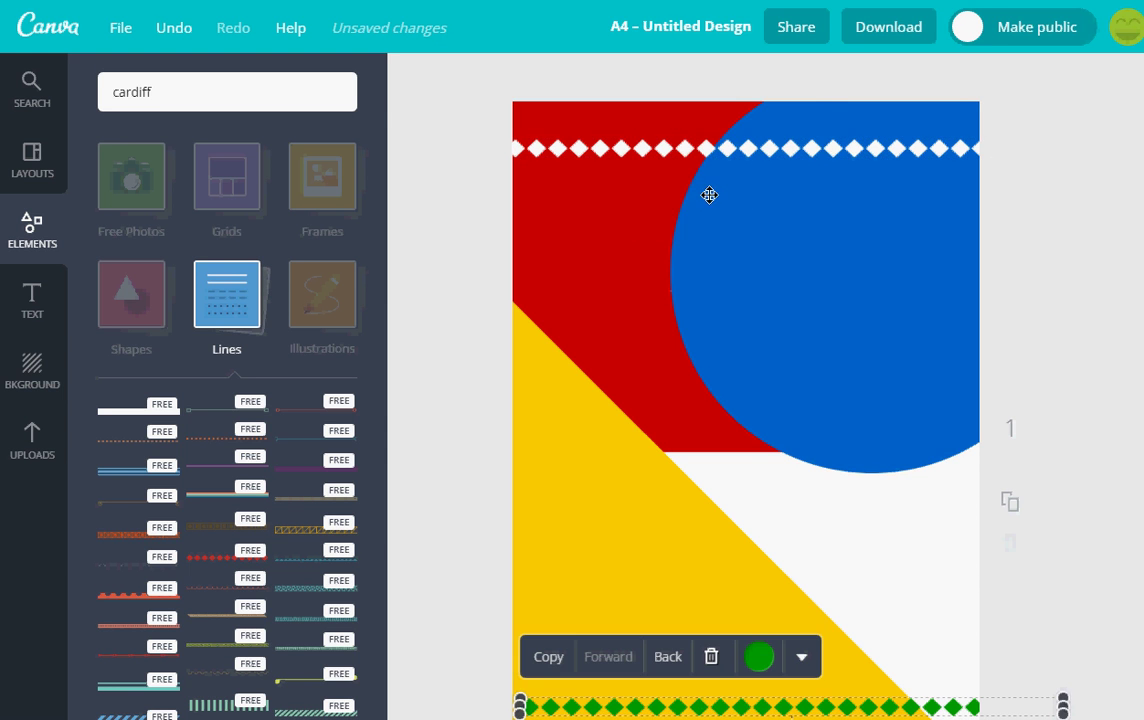
{"action": "left_click", "coordinate": [760, 657]}
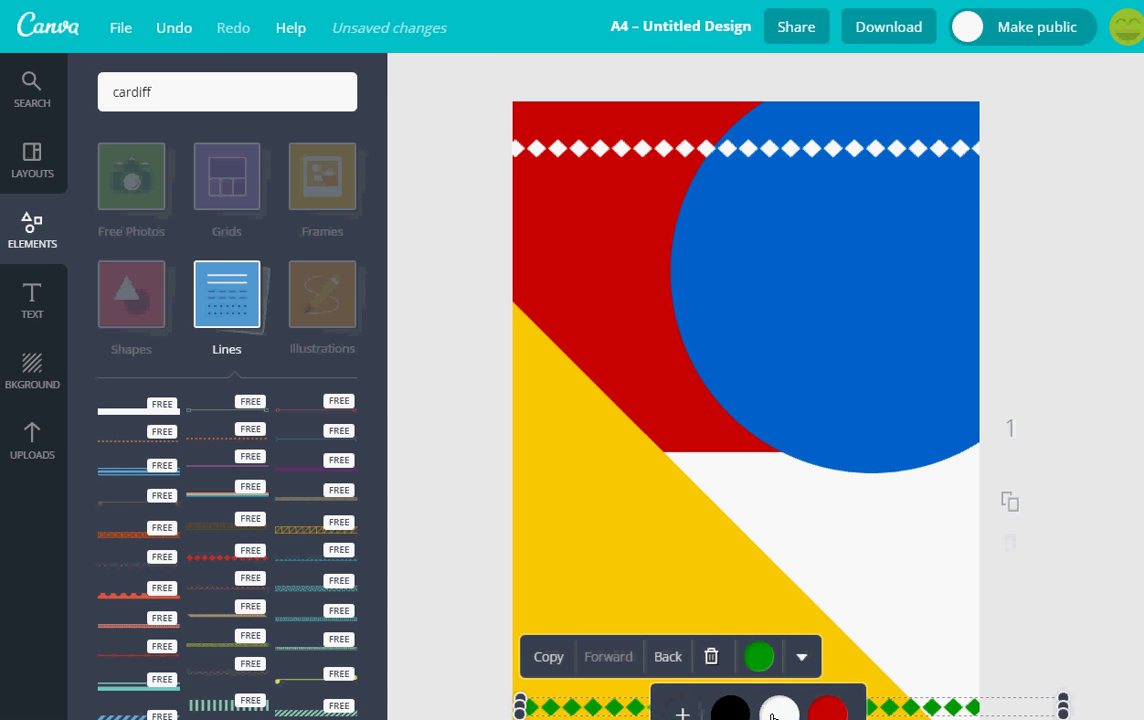
{"action": "left_click", "coordinate": [778, 712]}
{"action": "left_click", "coordinate": [1128, 549]}
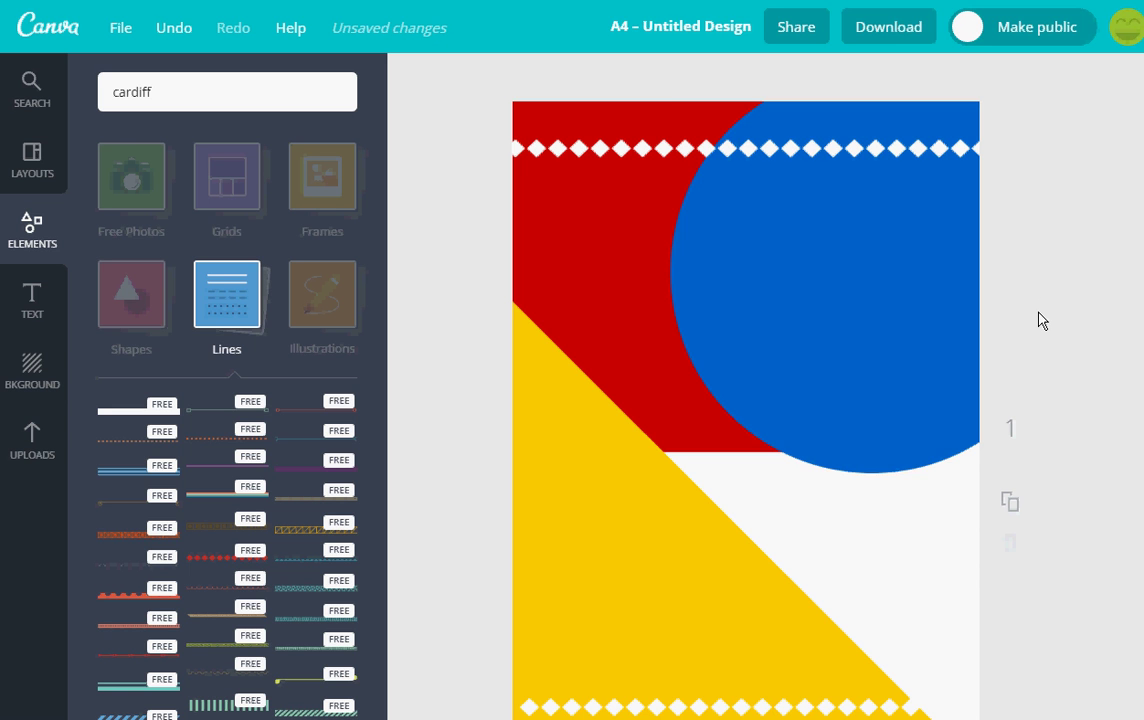
Browse the free illustrations in the element library
{"action": "left_click", "coordinate": [343, 305]}
{"action": "left_click", "coordinate": [312, 298]}
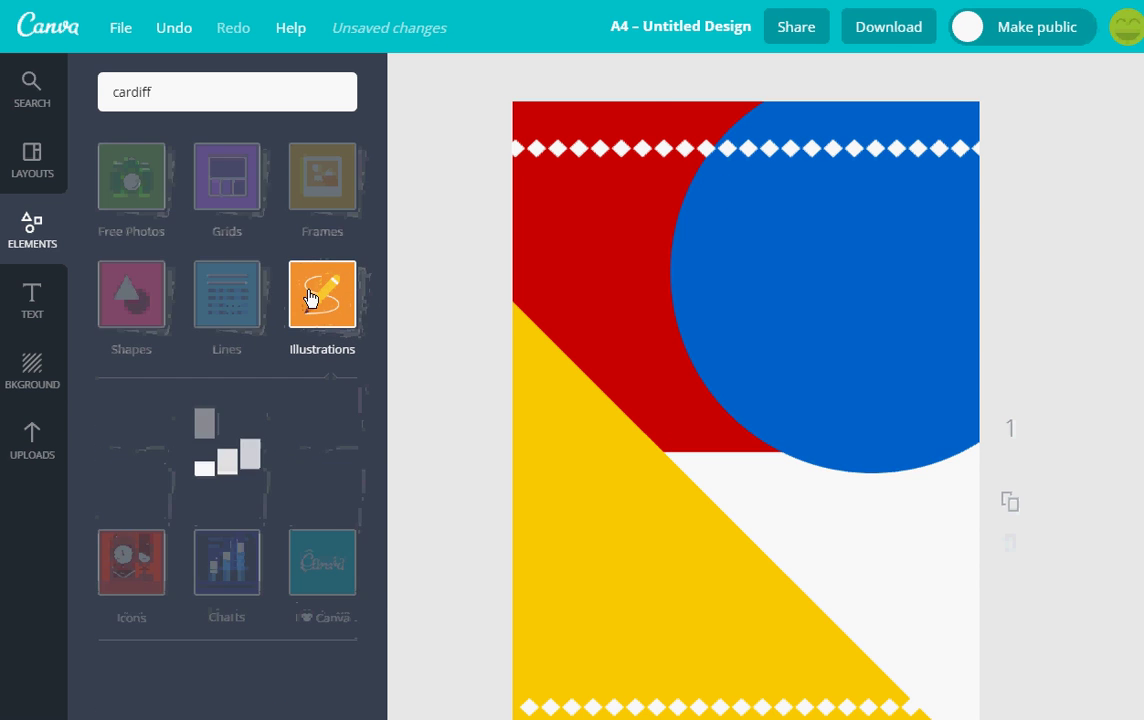
{"action": "scroll", "coordinate": [277, 507], "scroll_direction": "down", "scroll_amount": 7}
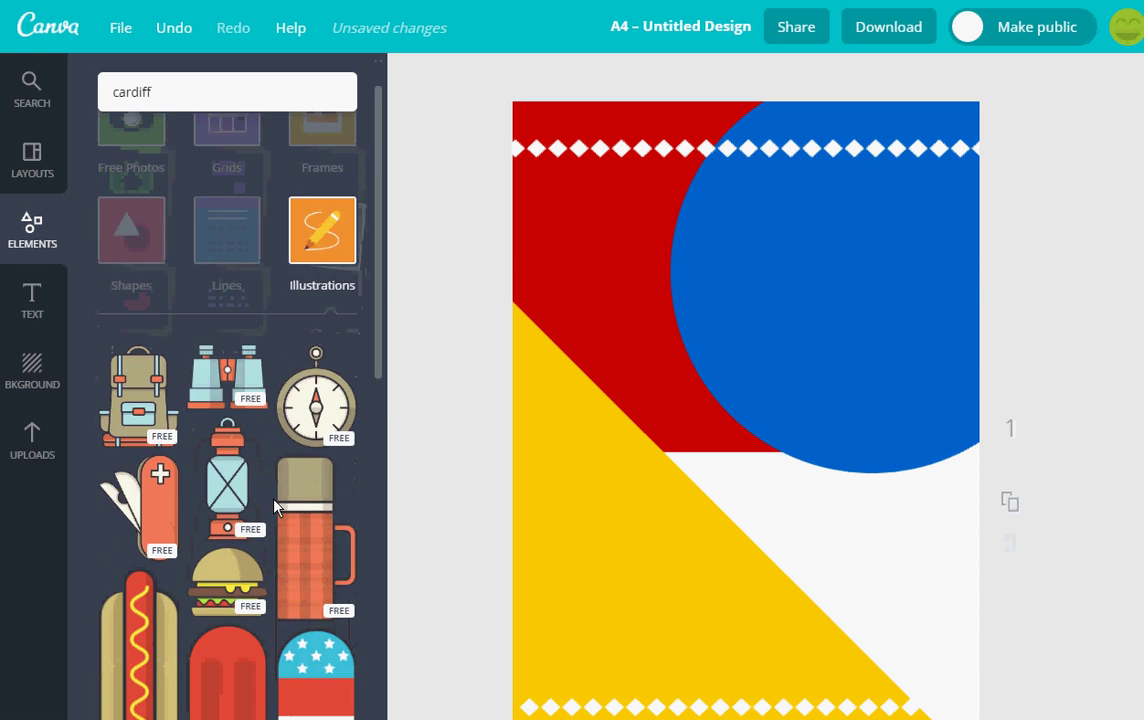
{"action": "scroll", "coordinate": [277, 507], "scroll_direction": "down", "scroll_amount": 10}
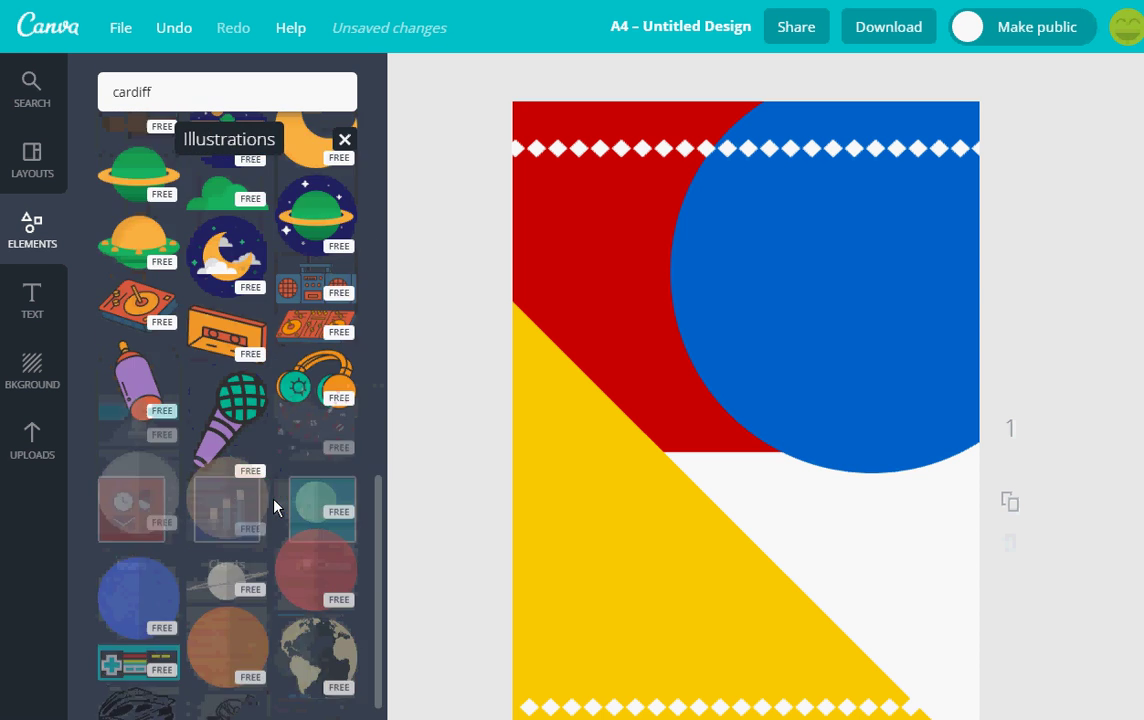
{"action": "scroll", "coordinate": [277, 507], "scroll_direction": "down", "scroll_amount": 10}
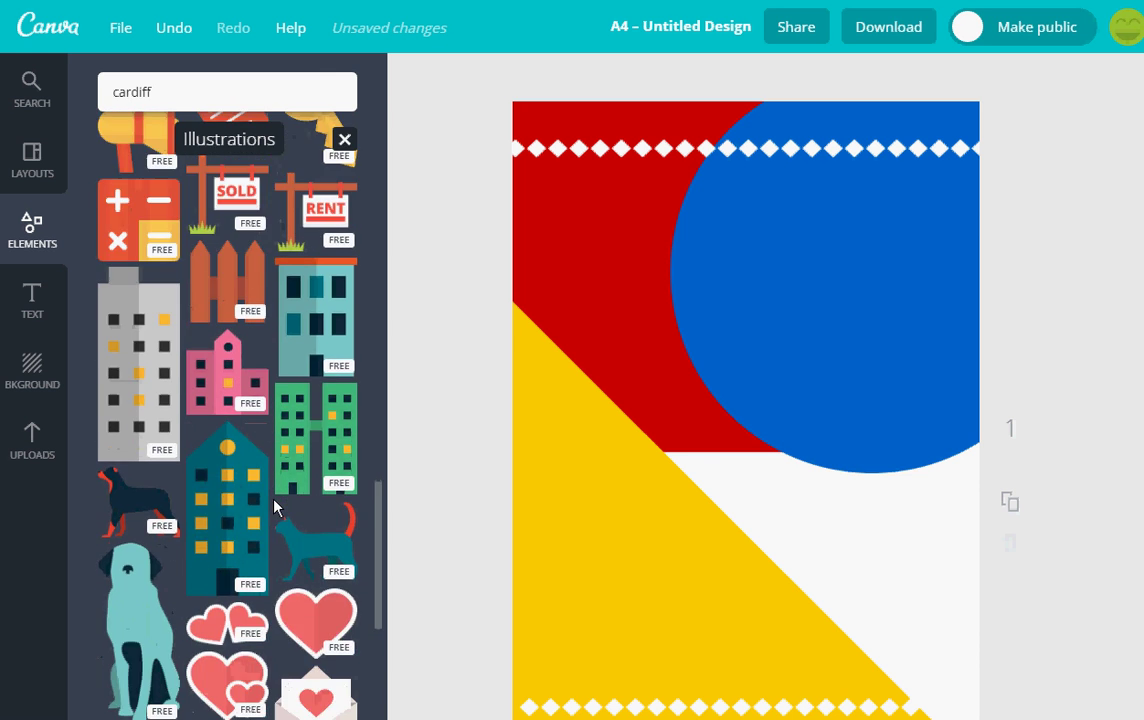
{"action": "scroll", "coordinate": [277, 507], "scroll_direction": "down", "scroll_amount": 10}
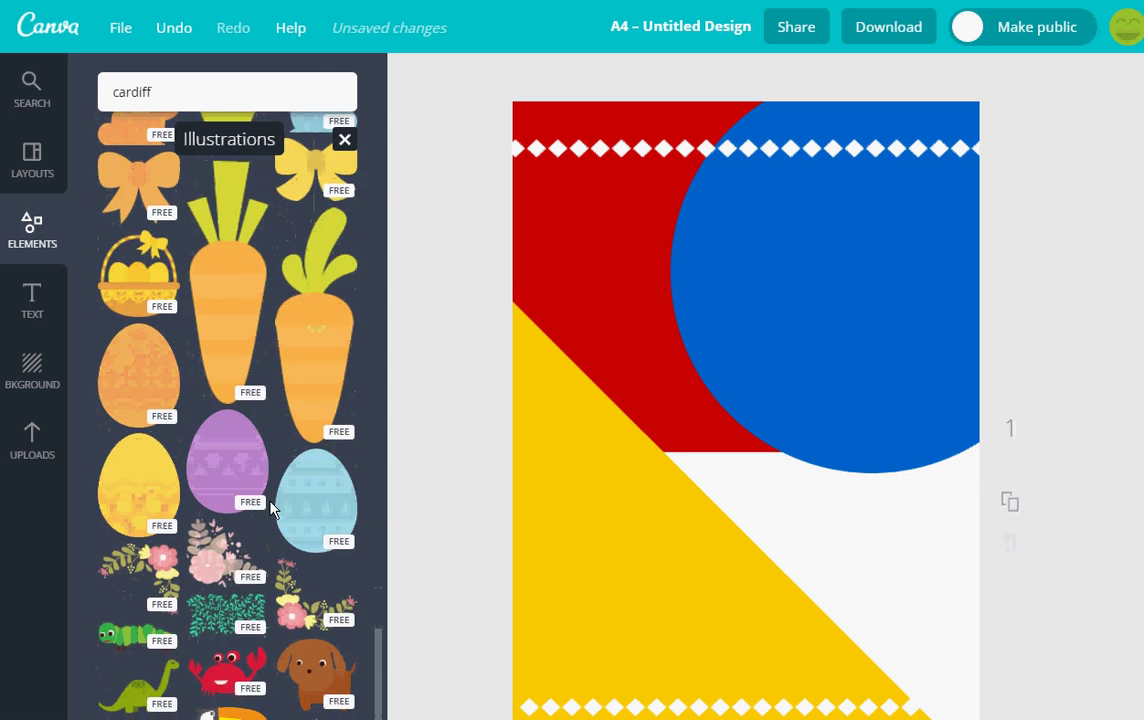
{"action": "scroll", "coordinate": [268, 510], "scroll_direction": "down", "scroll_amount": 10}
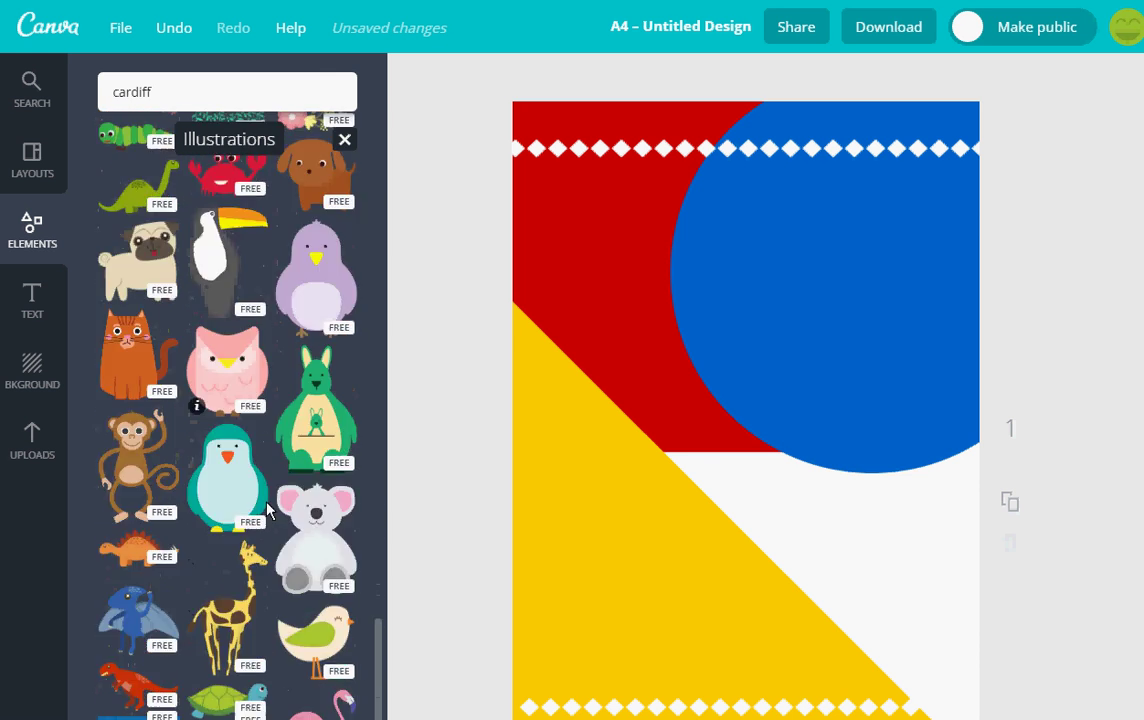
{"action": "scroll", "coordinate": [267, 510], "scroll_direction": "up", "scroll_amount": 1}
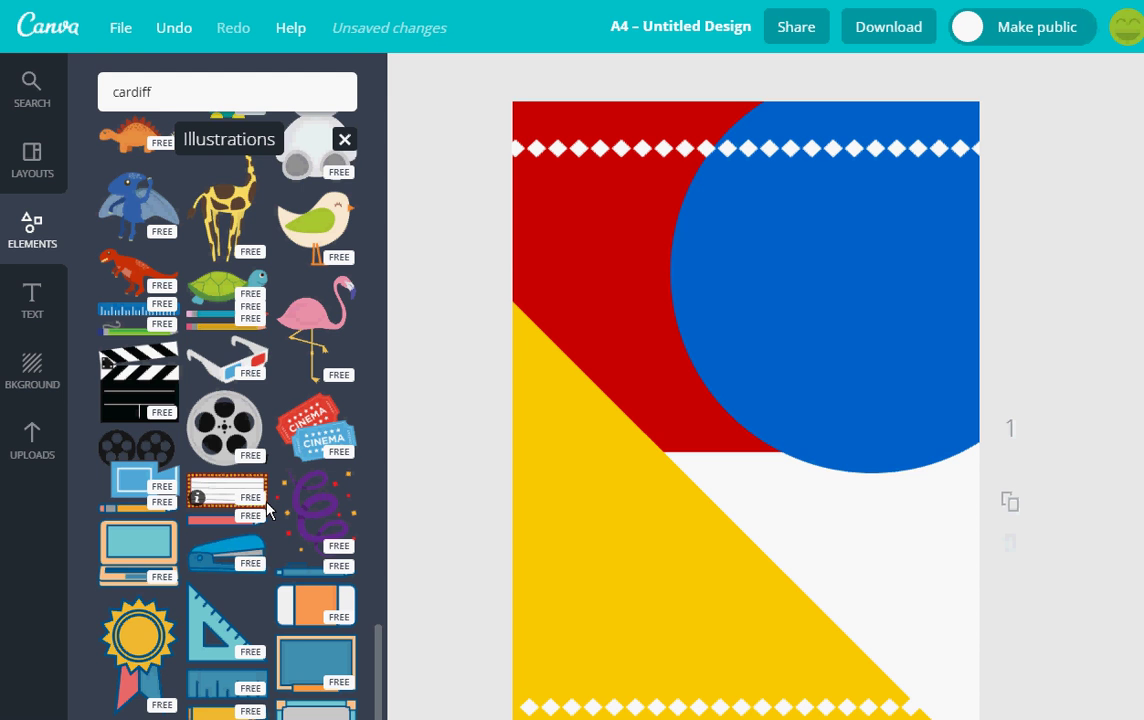
{"action": "scroll", "coordinate": [267, 510], "scroll_direction": "down", "scroll_amount": 1}
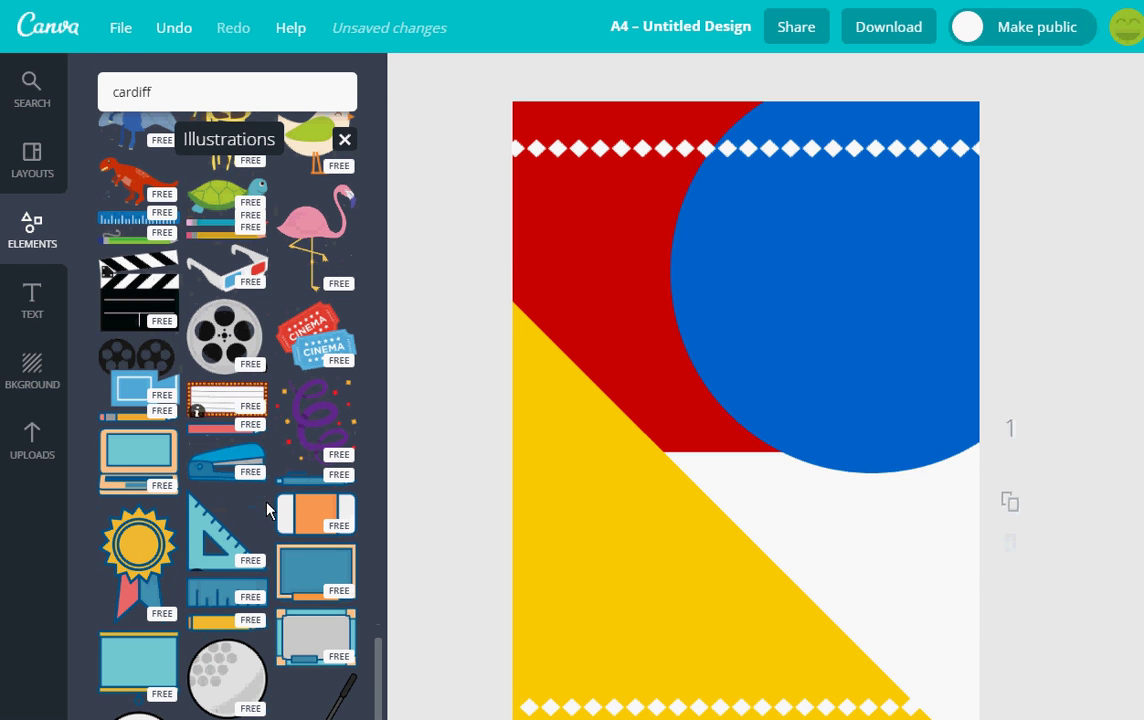
Add the laptop illustration, shrink it and place it on the yellow triangle just above the lower diamond line
{"action": "left_click", "coordinate": [125, 475]}
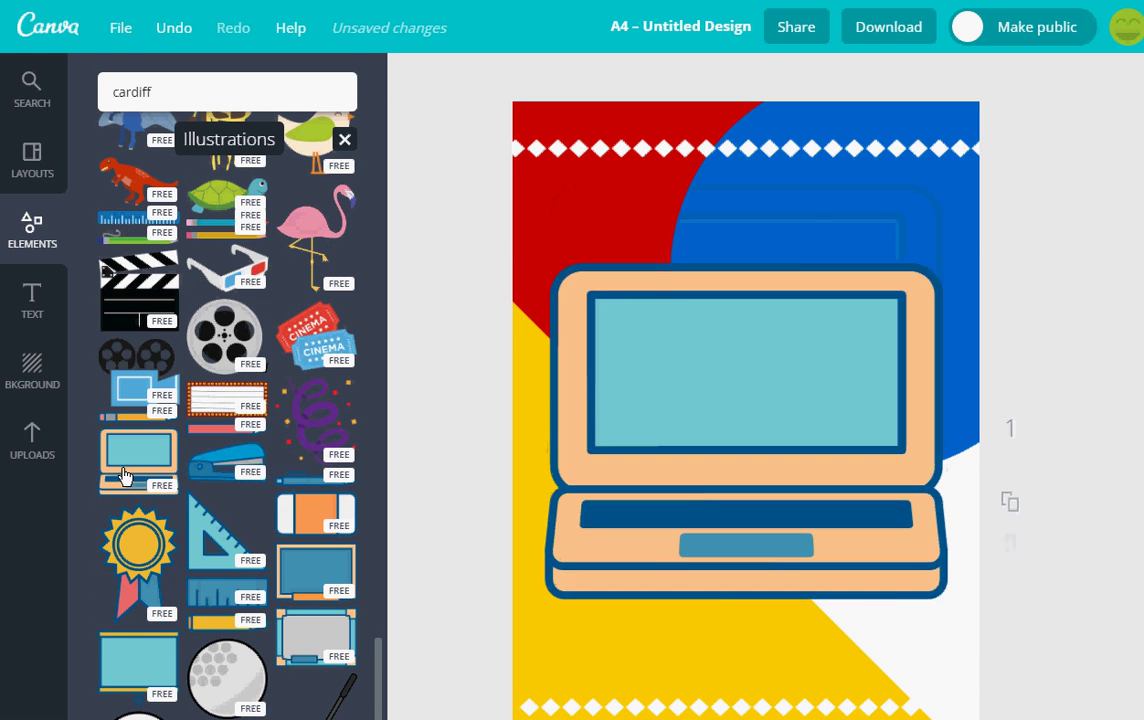
{"action": "left_click_drag", "start_coordinate": [947, 263], "coordinate": [693, 449]}
{"action": "left_click_drag", "start_coordinate": [686, 461], "coordinate": [707, 467]}
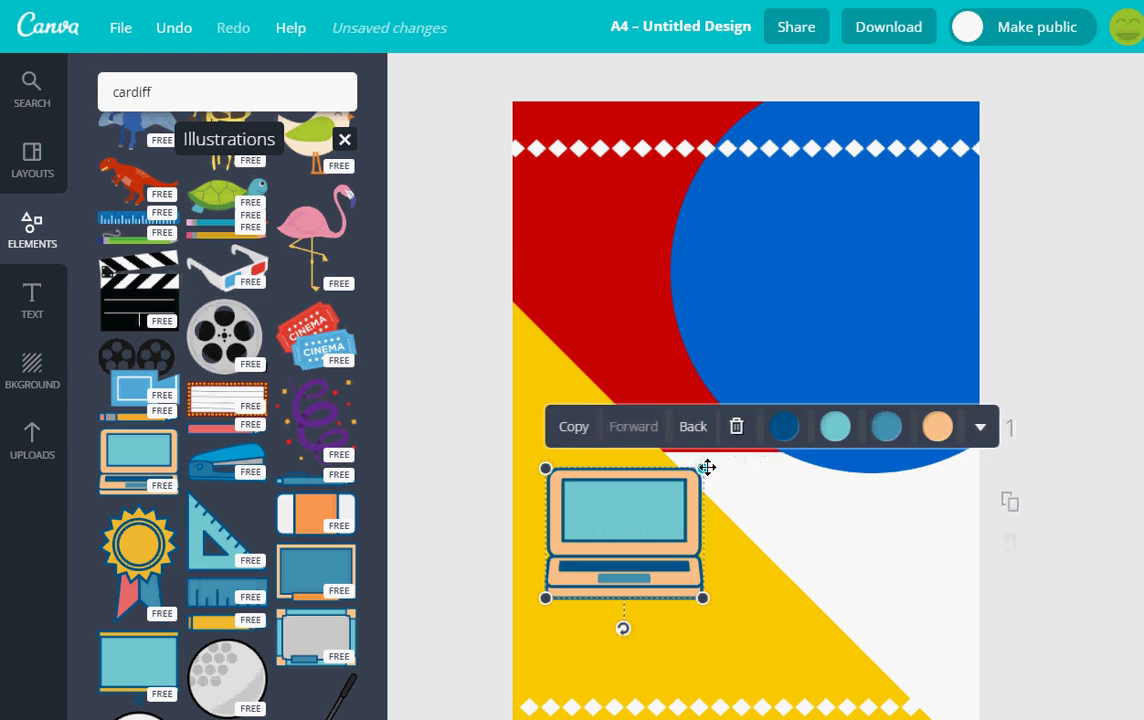
{"action": "left_click_drag", "start_coordinate": [640, 520], "coordinate": [627, 590]}
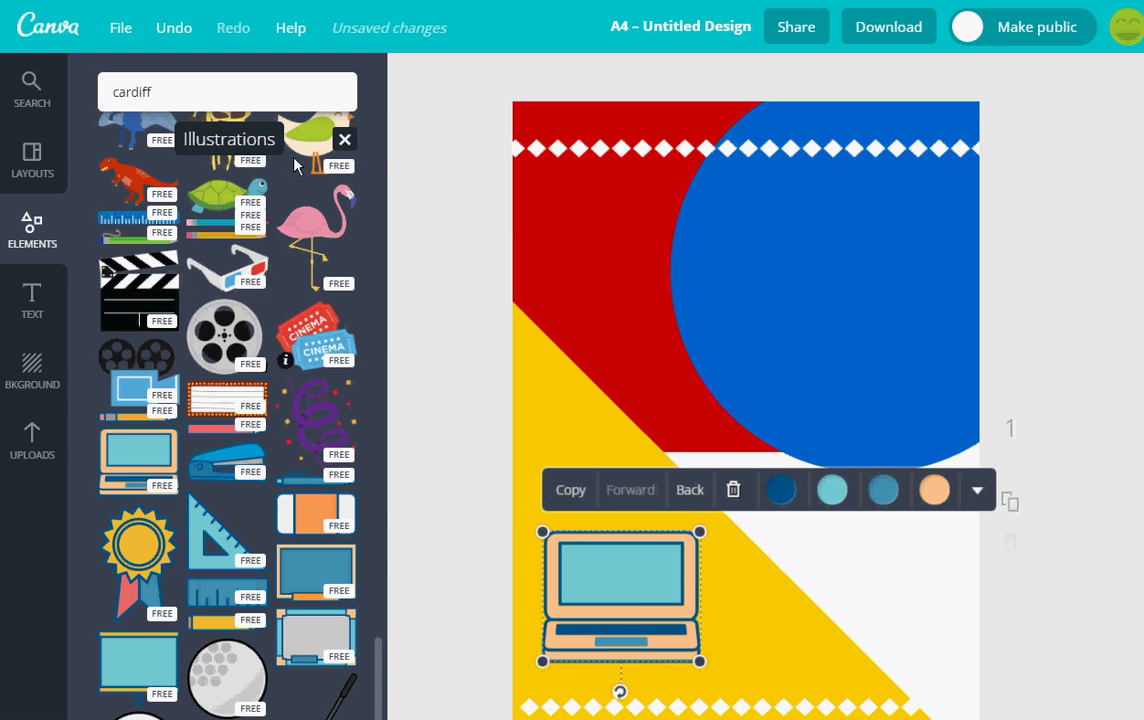
Add the yellow person-outline icon, shrink it and place it in the page's lower-right area
{"action": "left_click", "coordinate": [35, 232]}
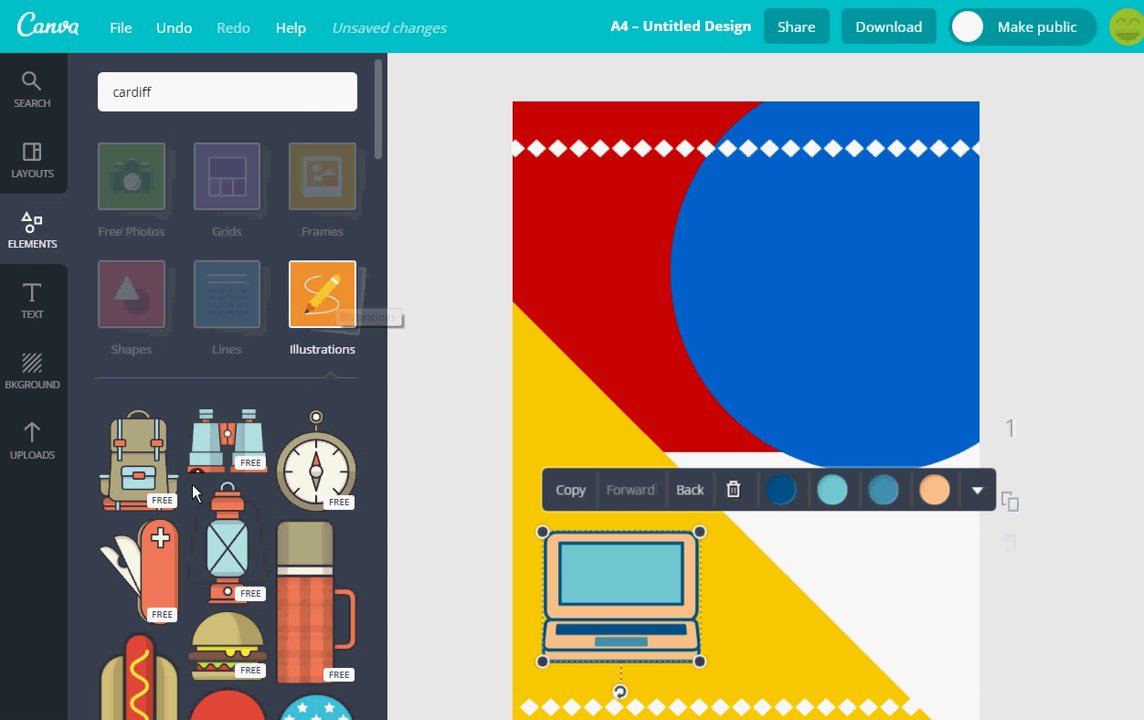
{"action": "left_click", "coordinate": [301, 318]}
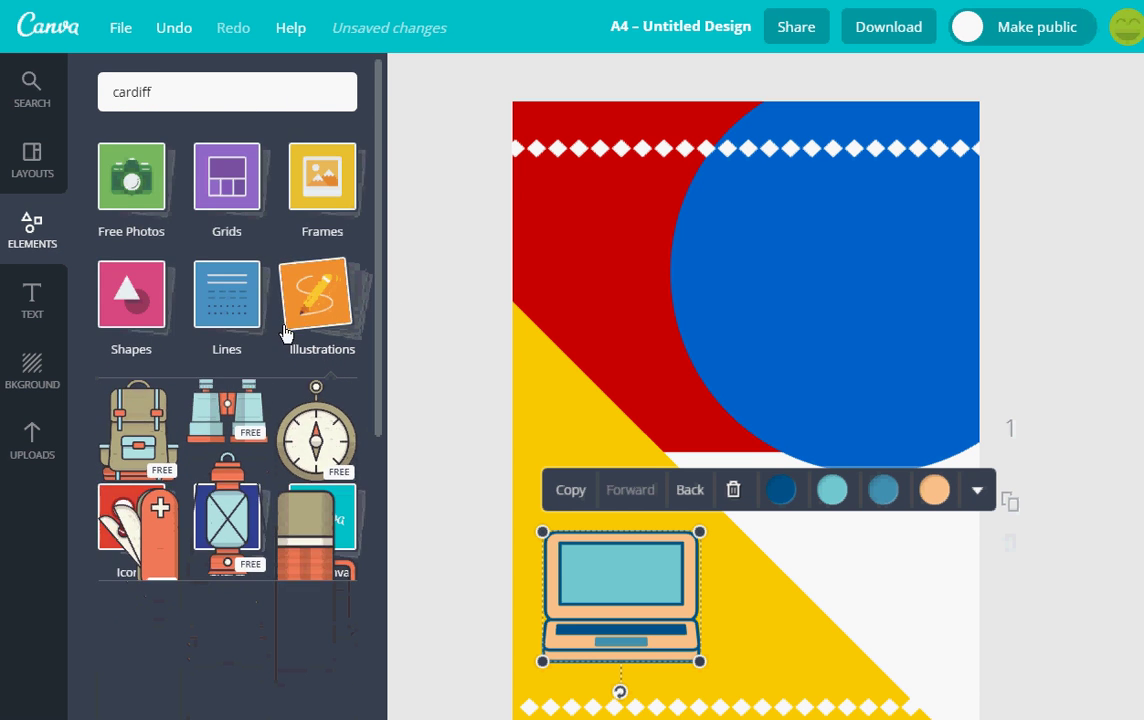
{"action": "left_click", "coordinate": [131, 428]}
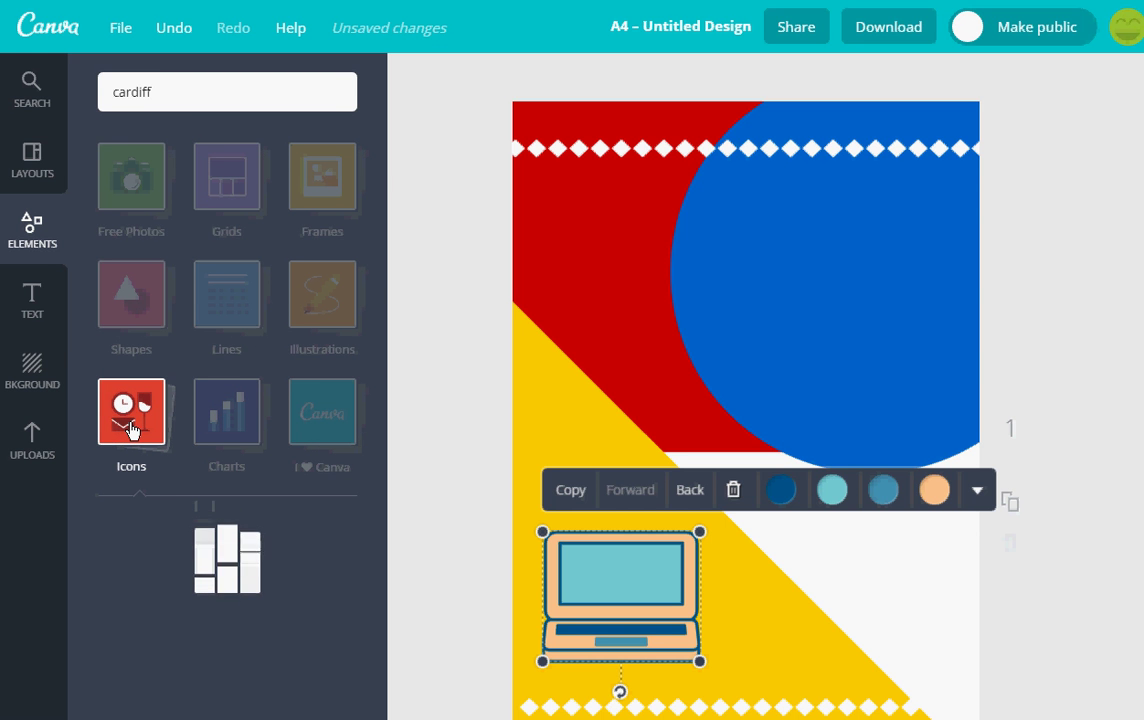
{"action": "scroll", "coordinate": [268, 580], "scroll_direction": "down", "scroll_amount": 3}
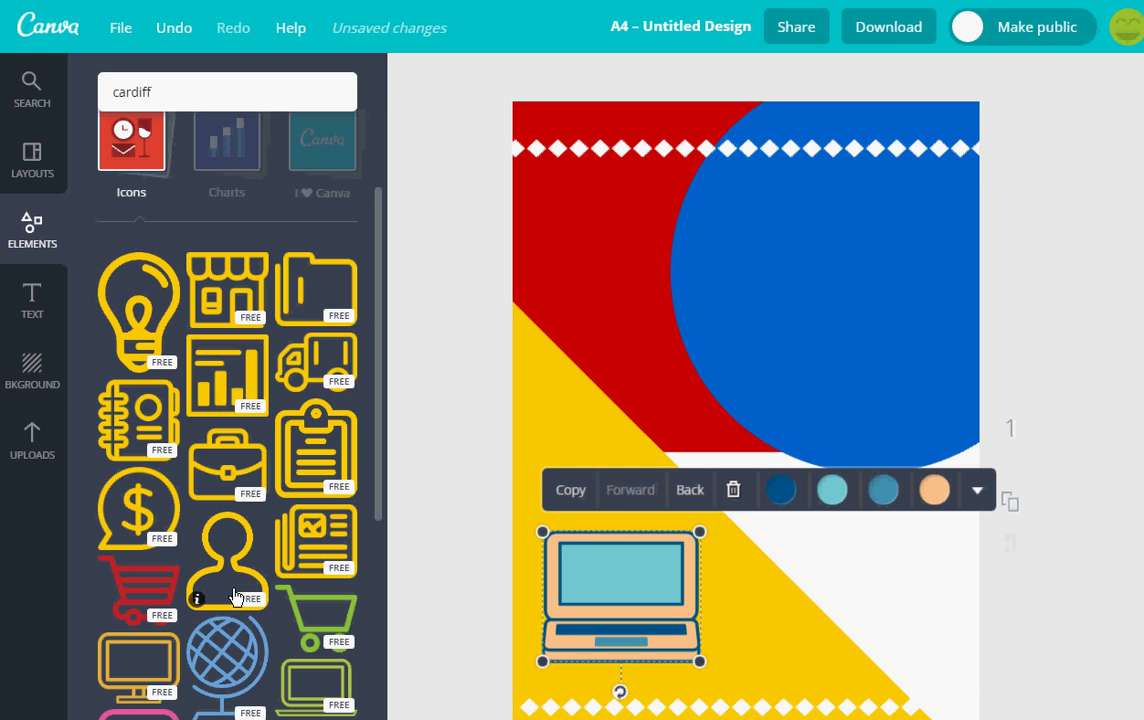
{"action": "left_click", "coordinate": [235, 592]}
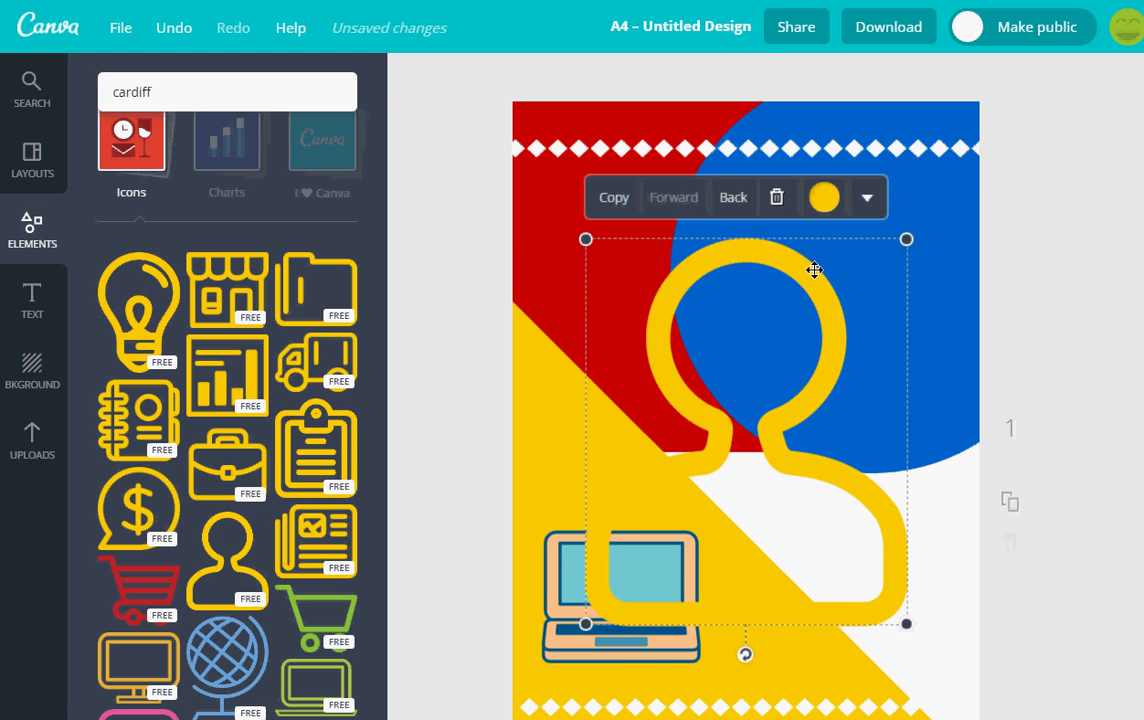
{"action": "left_click_drag", "start_coordinate": [812, 268], "coordinate": [885, 399]}
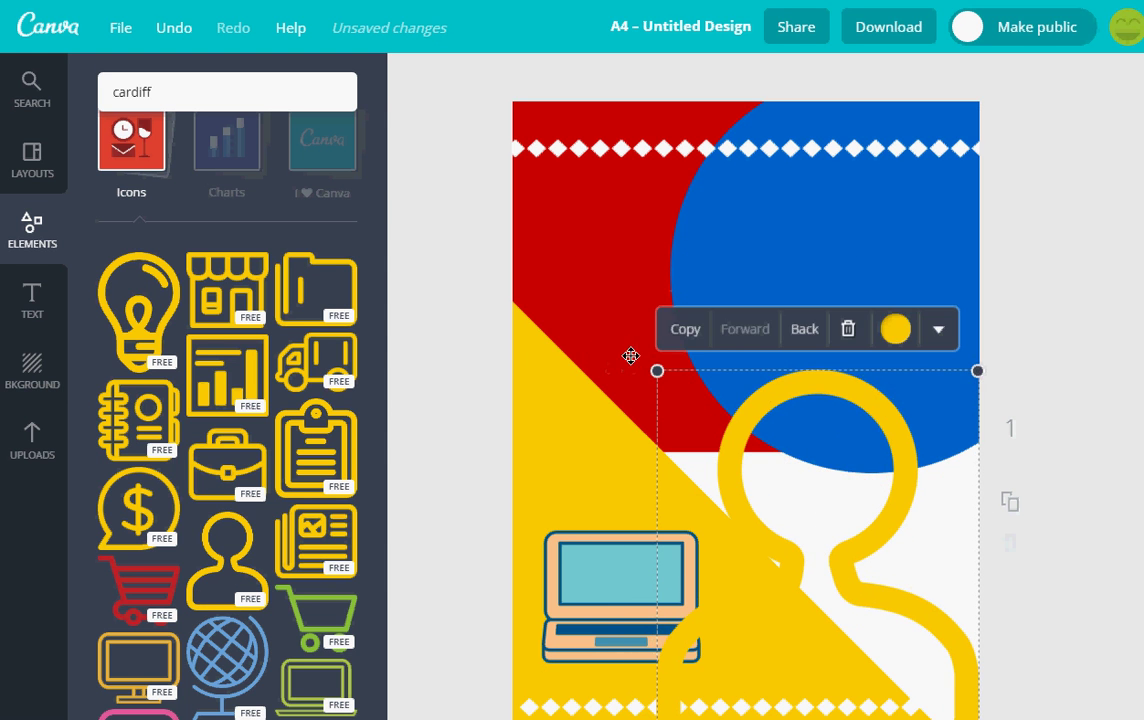
{"action": "left_click_drag", "start_coordinate": [656, 370], "coordinate": [860, 501]}
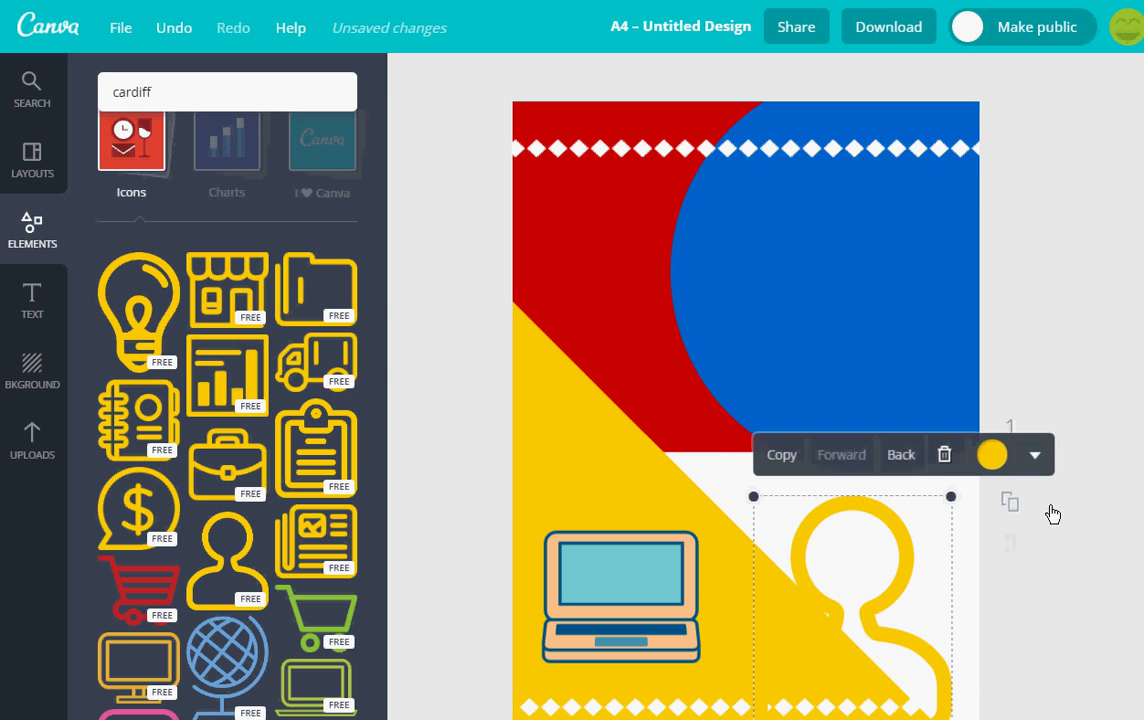
Recolour the person icon red and layer it behind the white diamond line but in front of the yellow triangle
{"action": "left_click", "coordinate": [990, 456]}
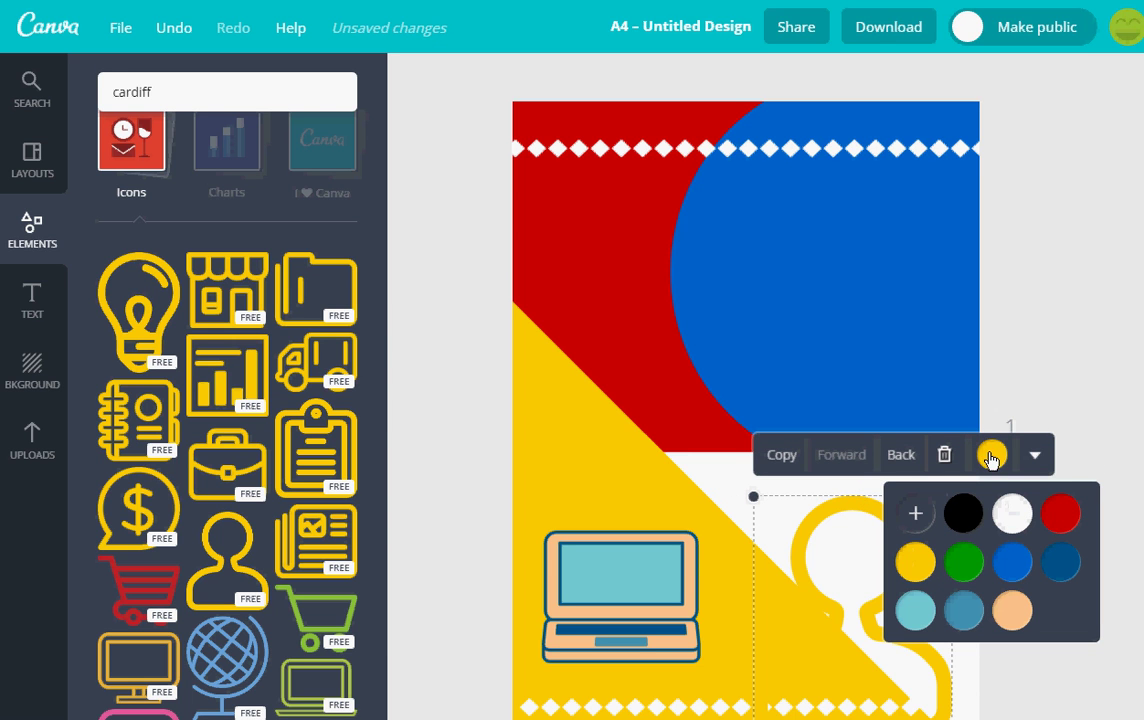
{"action": "left_click", "coordinate": [1062, 514]}
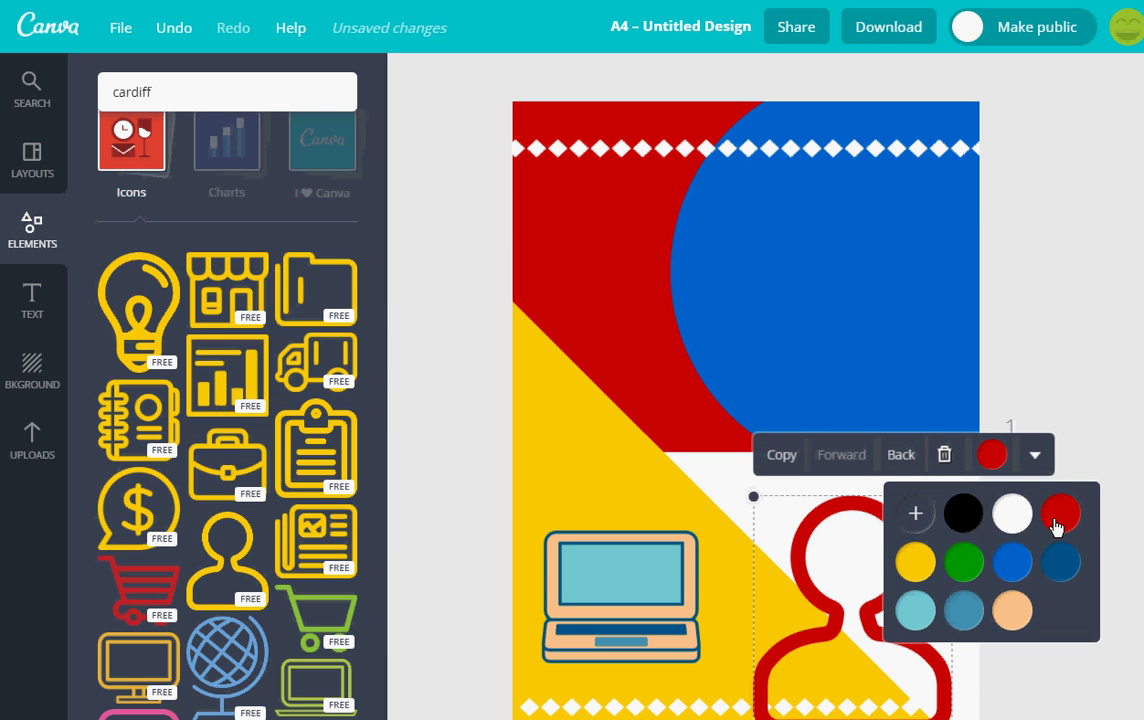
{"action": "left_click", "coordinate": [900, 457]}
{"action": "left_click", "coordinate": [901, 460]}
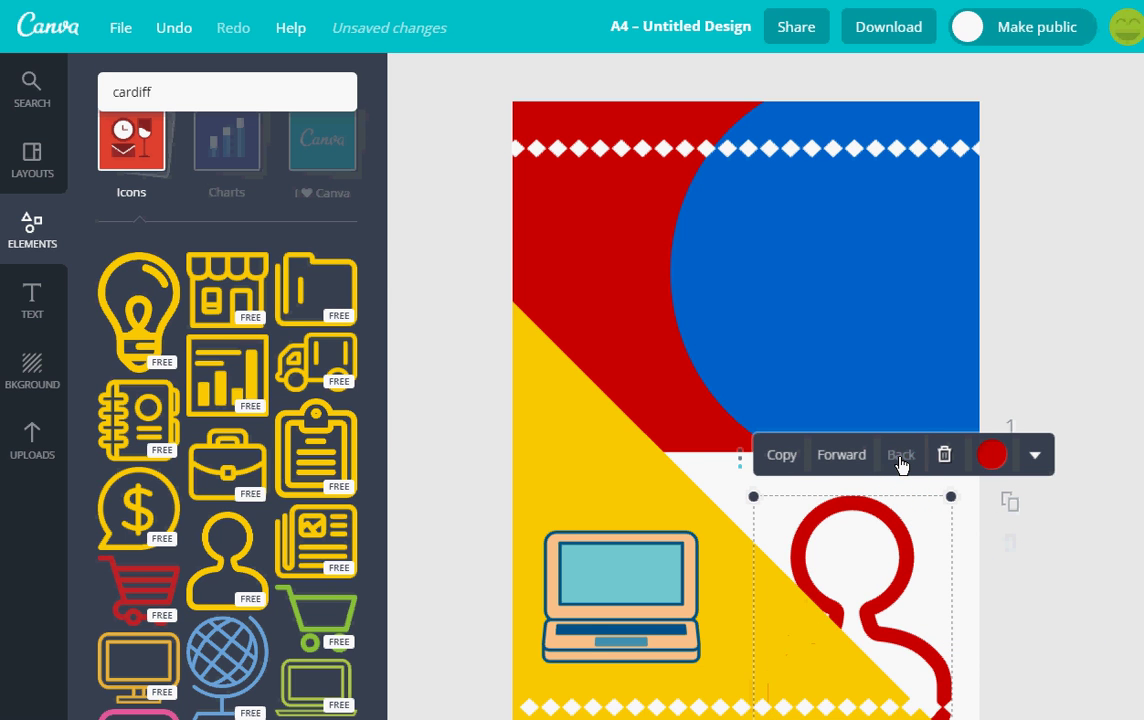
{"action": "left_click", "coordinate": [840, 458]}
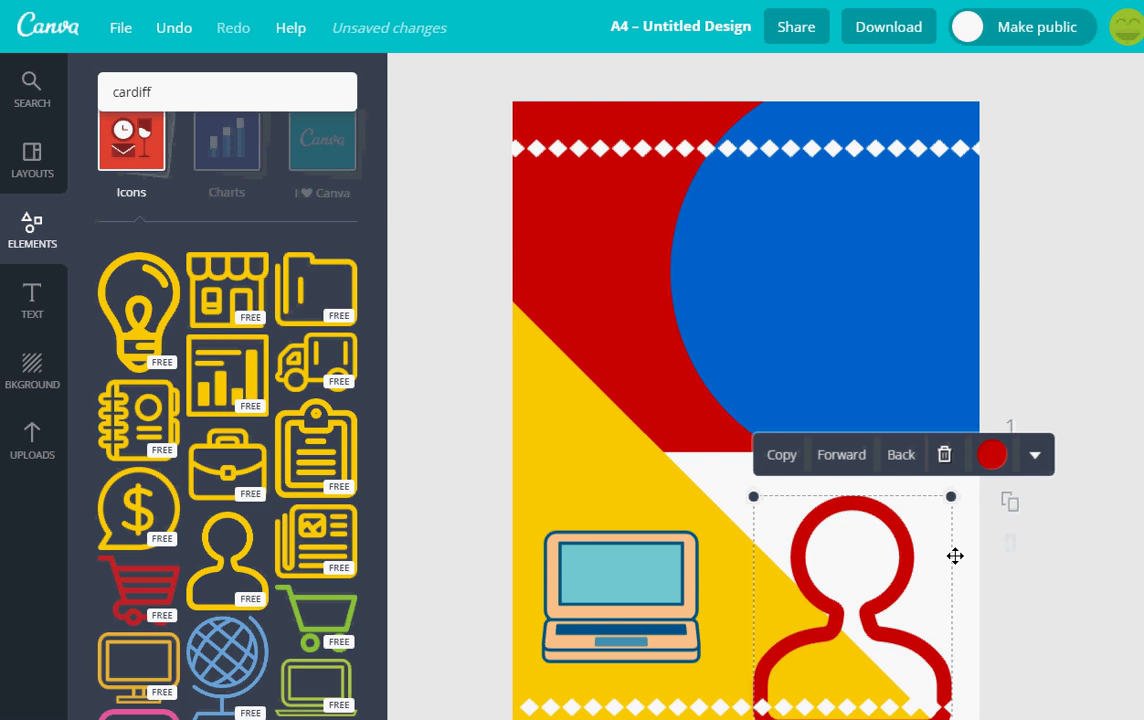
Delete the laptop illustration from the yellow triangle
{"action": "left_click", "coordinate": [632, 576]}
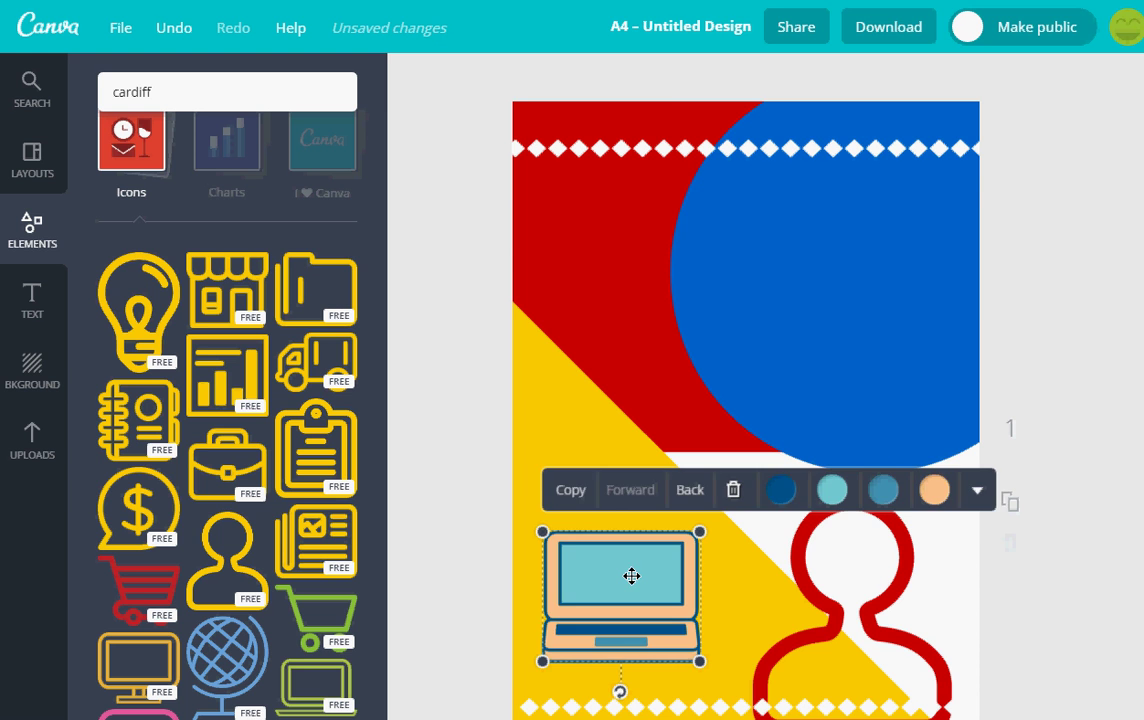
{"action": "key", "text": "Delete"}
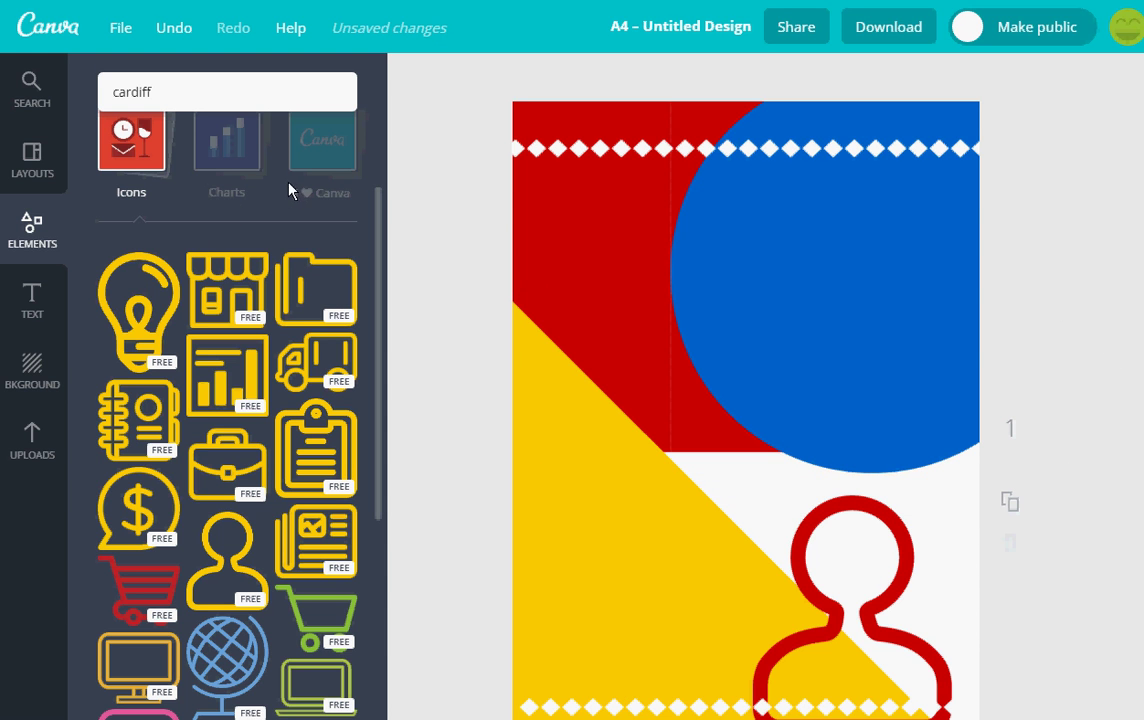
Browse the charts and infographic graphics in the element library
{"action": "scroll", "coordinate": [330, 260], "scroll_direction": "up", "scroll_amount": 3}
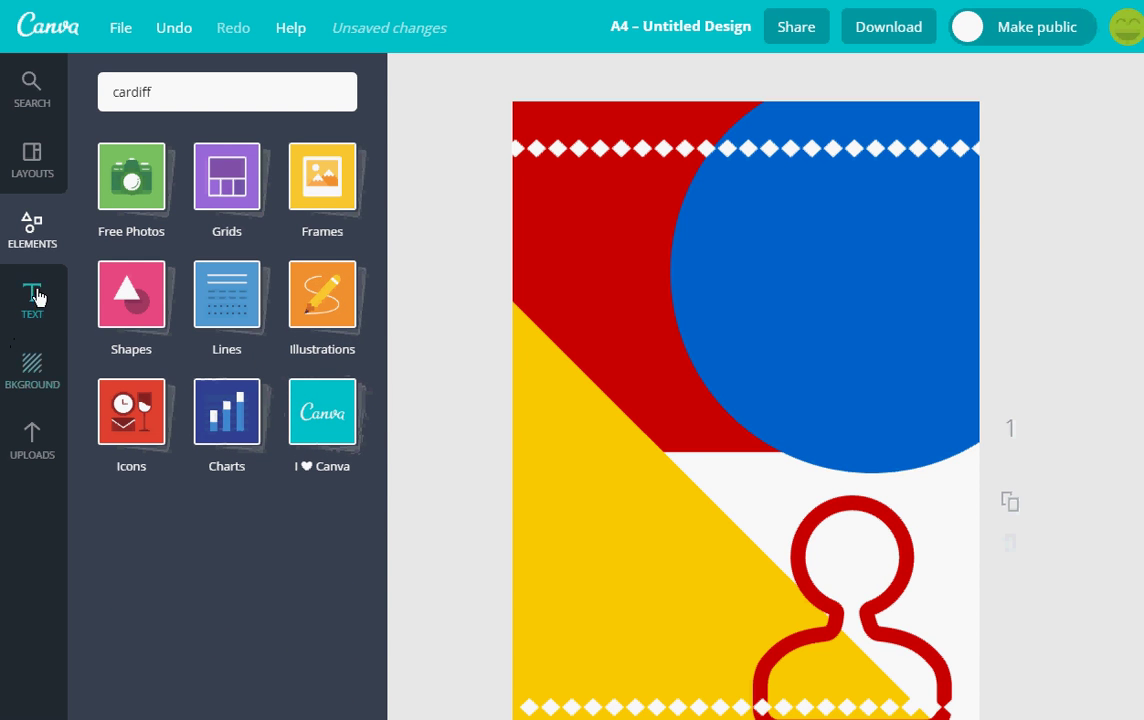
{"action": "left_click", "coordinate": [222, 412]}
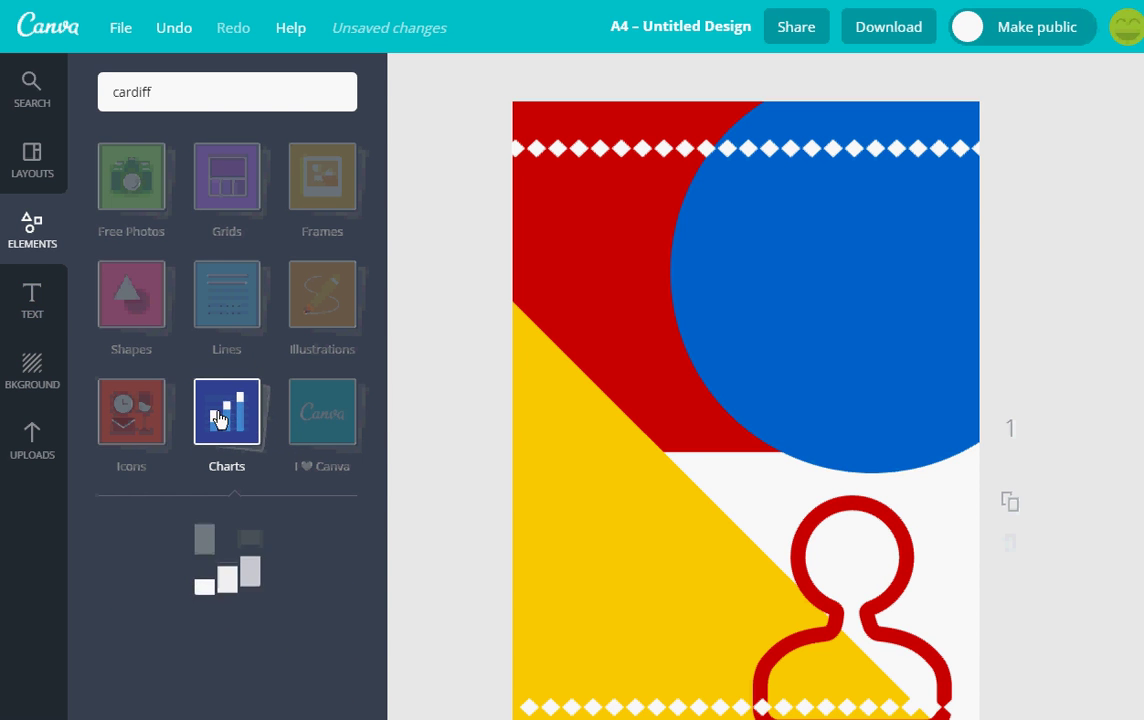
{"action": "scroll", "coordinate": [256, 560], "scroll_direction": "down", "scroll_amount": 5}
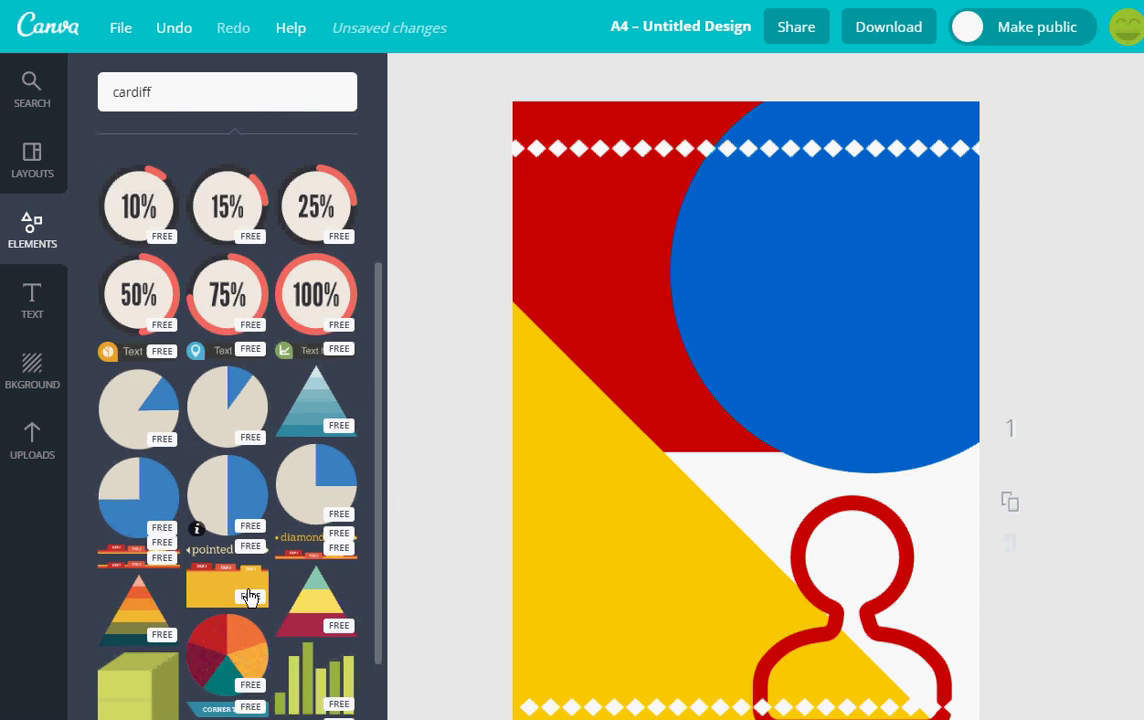
{"action": "scroll", "coordinate": [335, 600], "scroll_direction": "down", "scroll_amount": 3}
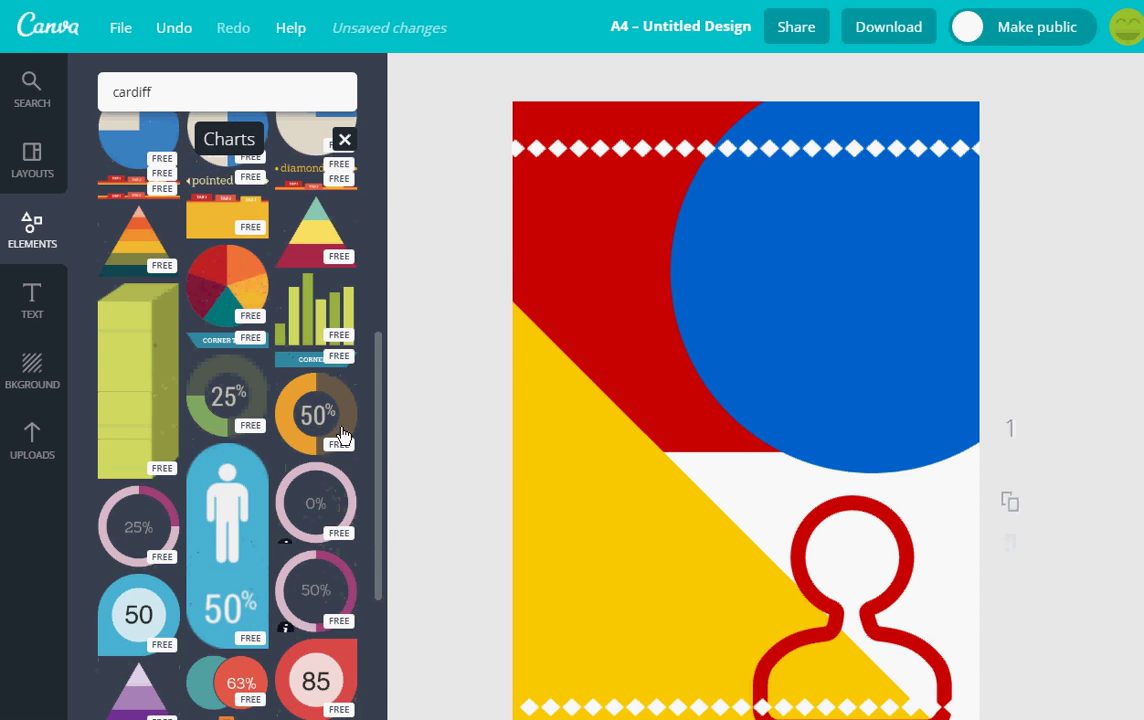
{"action": "scroll", "coordinate": [357, 507], "scroll_direction": "down", "scroll_amount": 2}
{"action": "scroll", "coordinate": [357, 507], "scroll_direction": "up", "scroll_amount": 10}
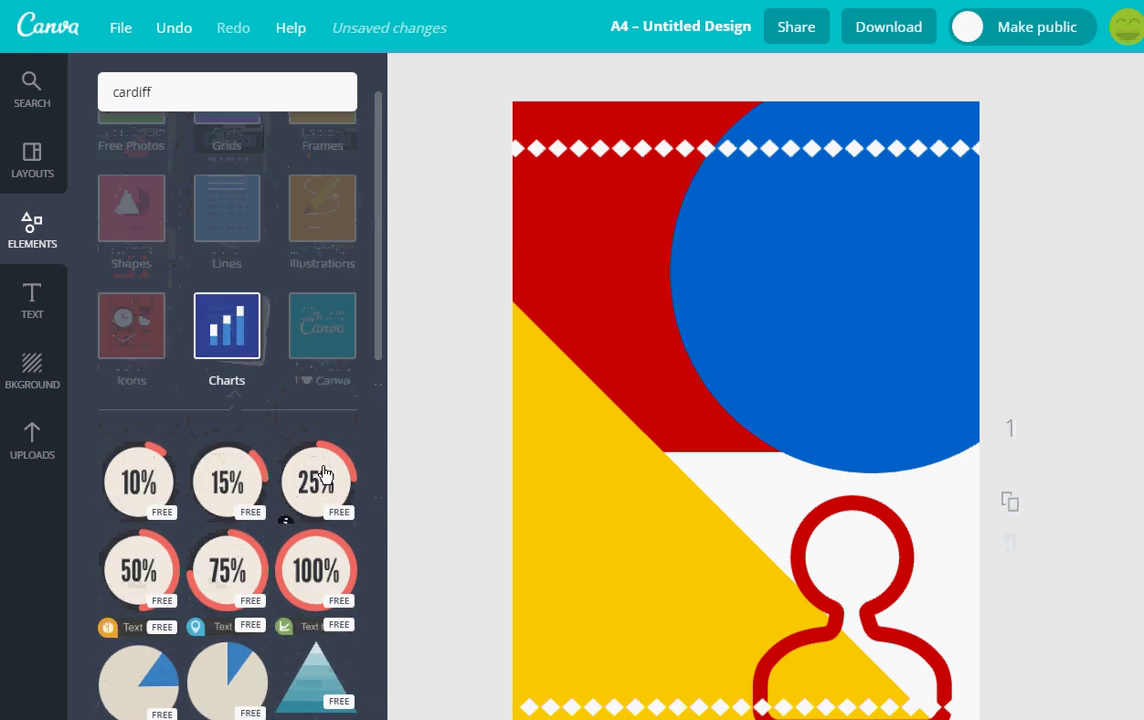
Add a heading text box to the page and enter "Defnyddio Canva" in it
{"action": "left_click", "coordinate": [31, 300]}
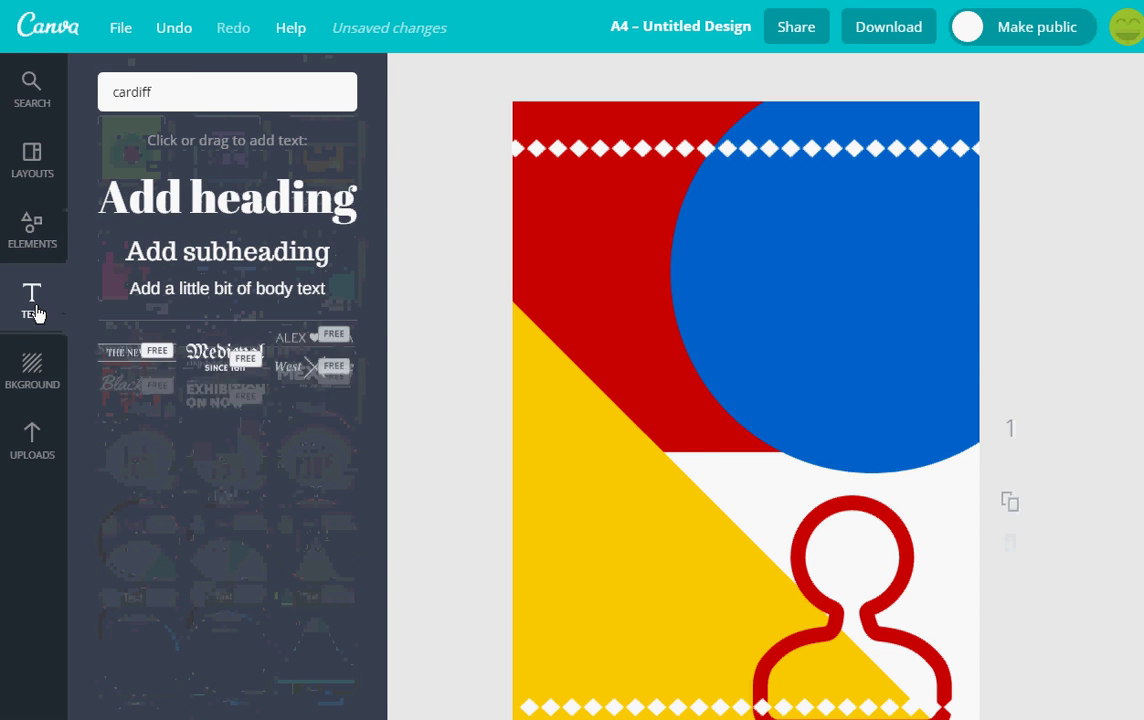
{"action": "left_click", "coordinate": [242, 205]}
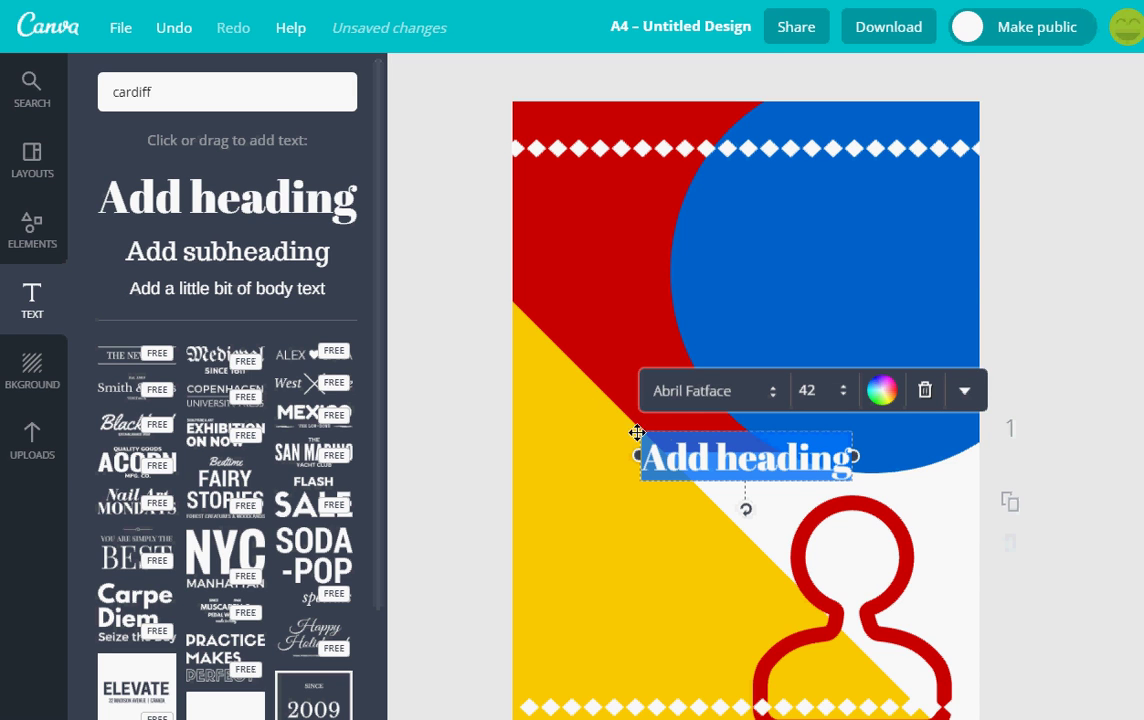
{"action": "type", "text": "De"}
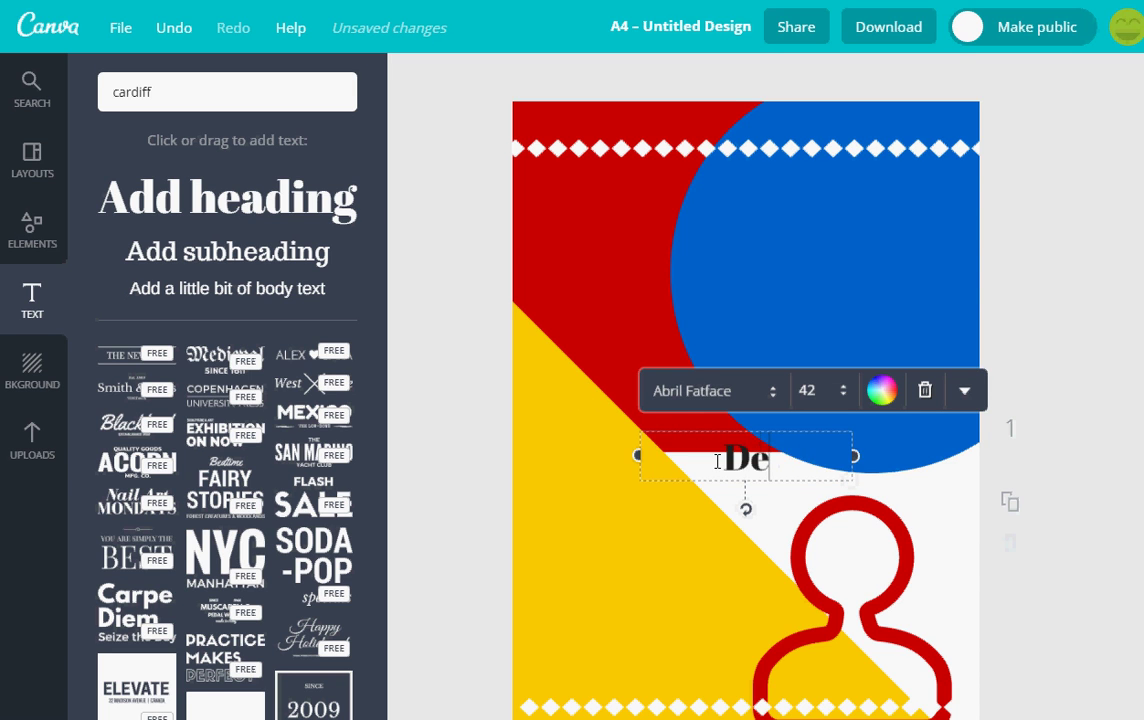
{"action": "type", "text": "fnyddio"}
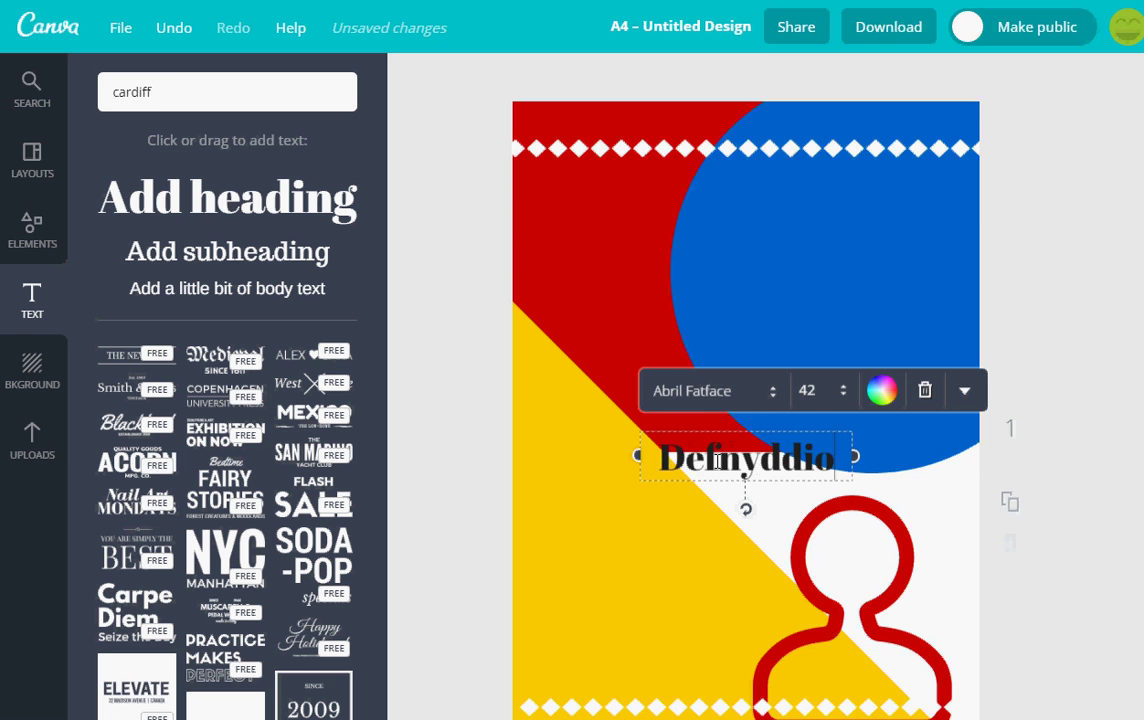
{"action": "type", "text": " Canva"}
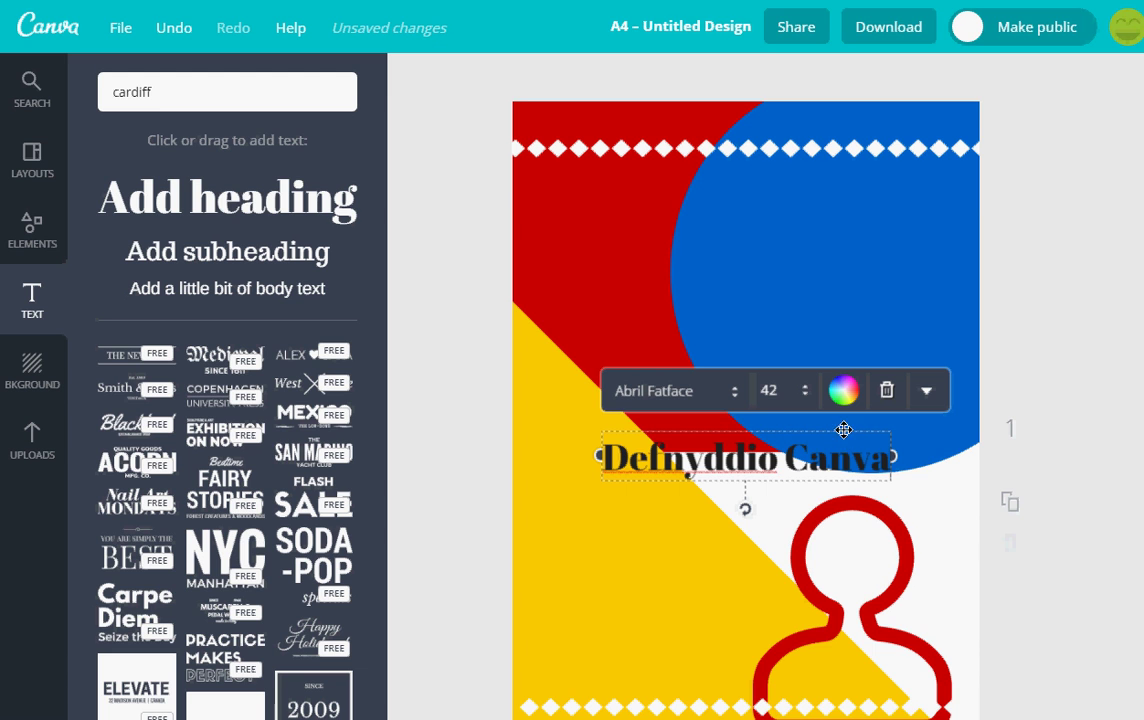
Format the "Defnyddio Canva" heading in Alfa Slab One, size 56, with white text
{"action": "double_click", "coordinate": [806, 466]}
{"action": "left_click", "coordinate": [806, 466]}
{"action": "left_click", "coordinate": [772, 391]}
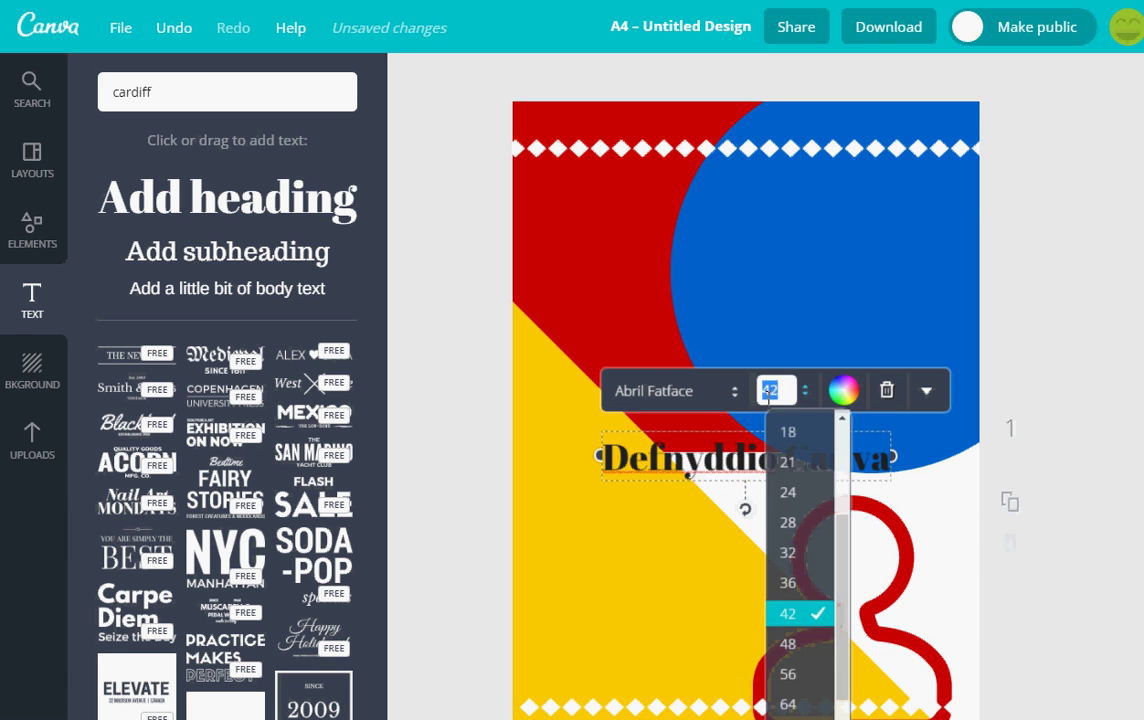
{"action": "left_click", "coordinate": [790, 676]}
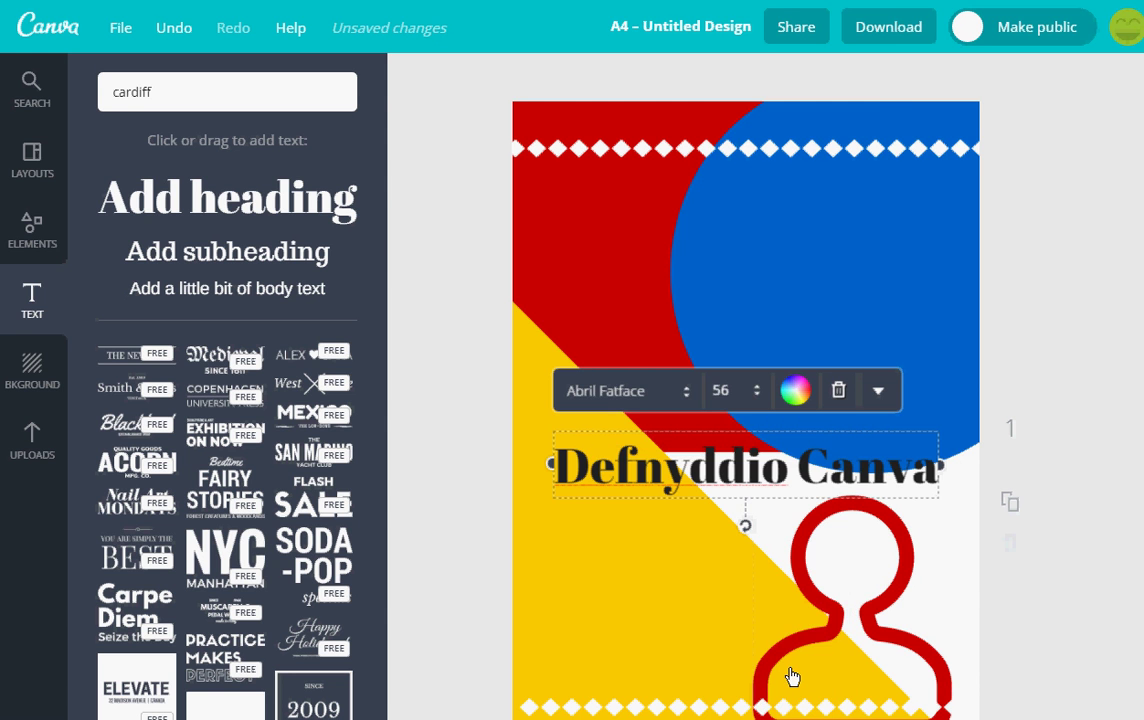
{"action": "left_click", "coordinate": [676, 390]}
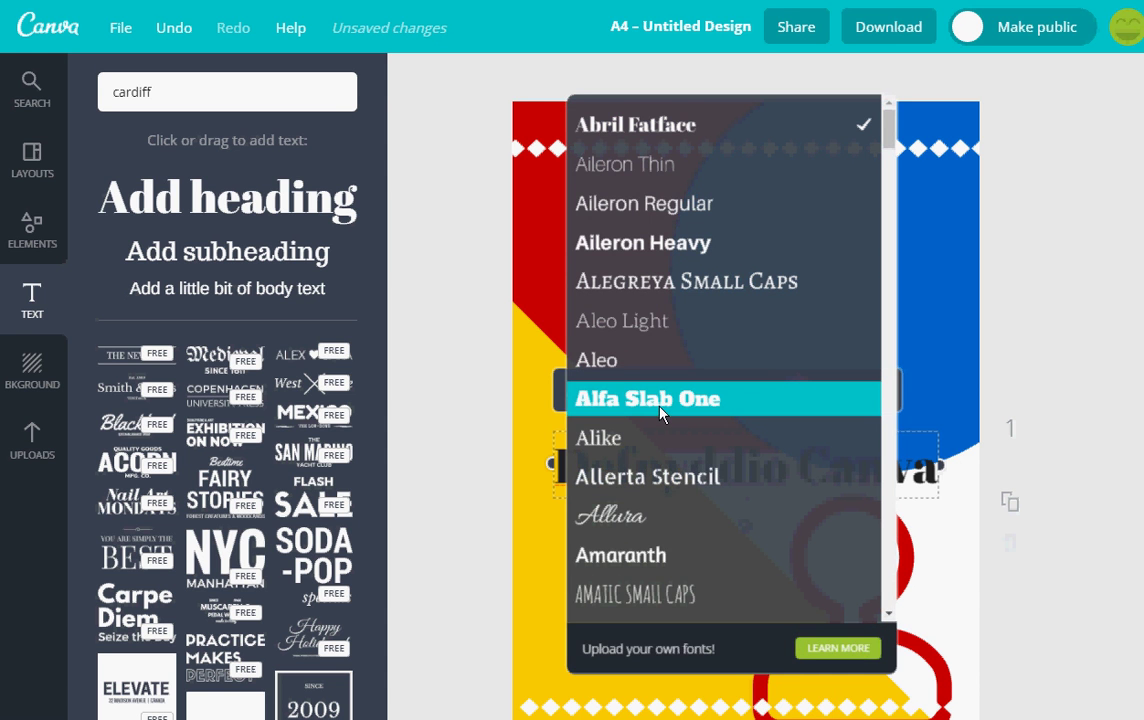
{"action": "left_click", "coordinate": [659, 404]}
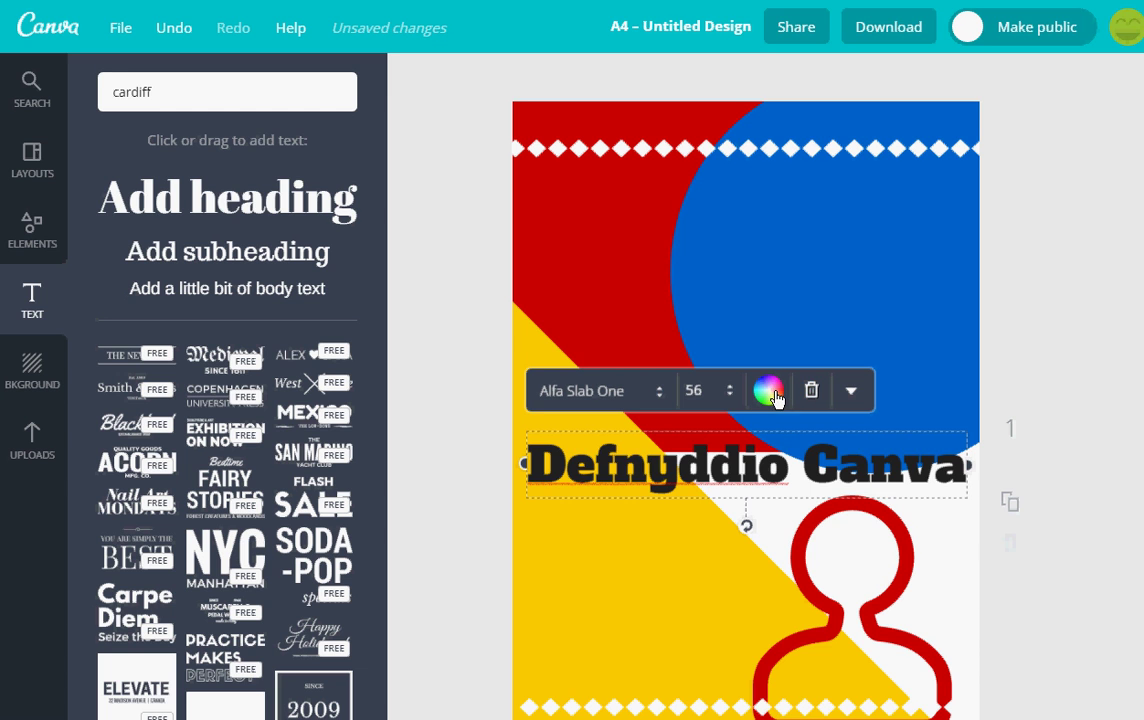
{"action": "left_click", "coordinate": [772, 394]}
{"action": "left_click", "coordinate": [792, 286]}
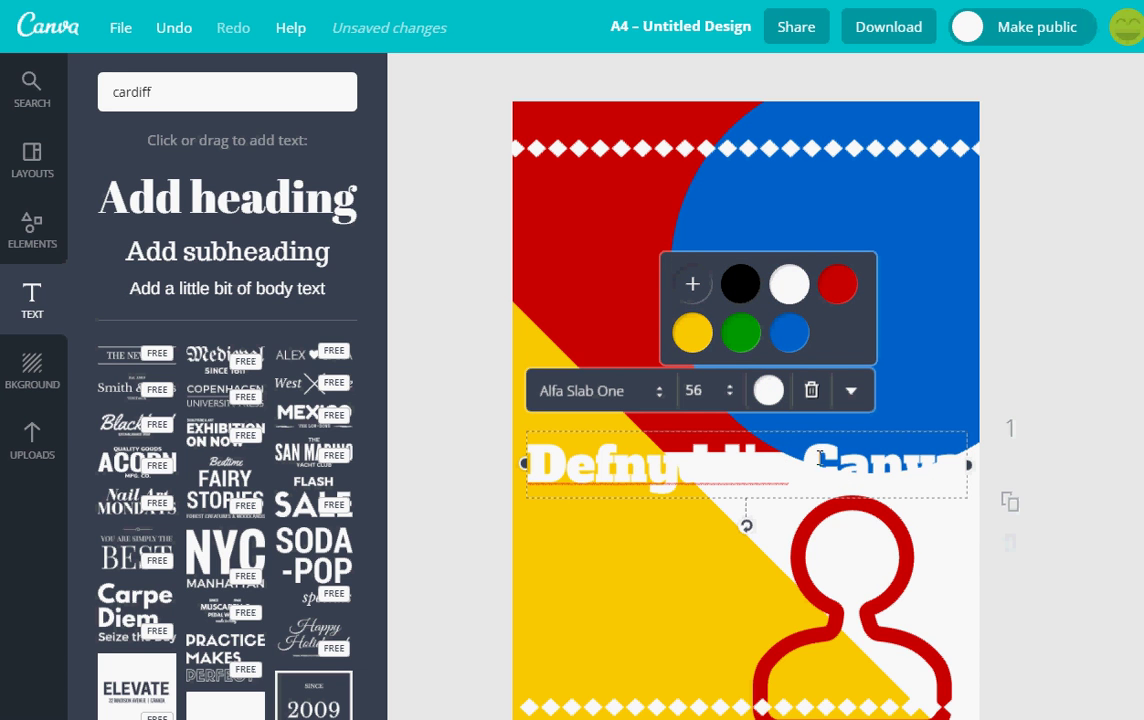
Break the heading into two lines, with "Canva" on the second, and position it inside the blue circle
{"action": "left_click_drag", "start_coordinate": [853, 430], "coordinate": [855, 183]}
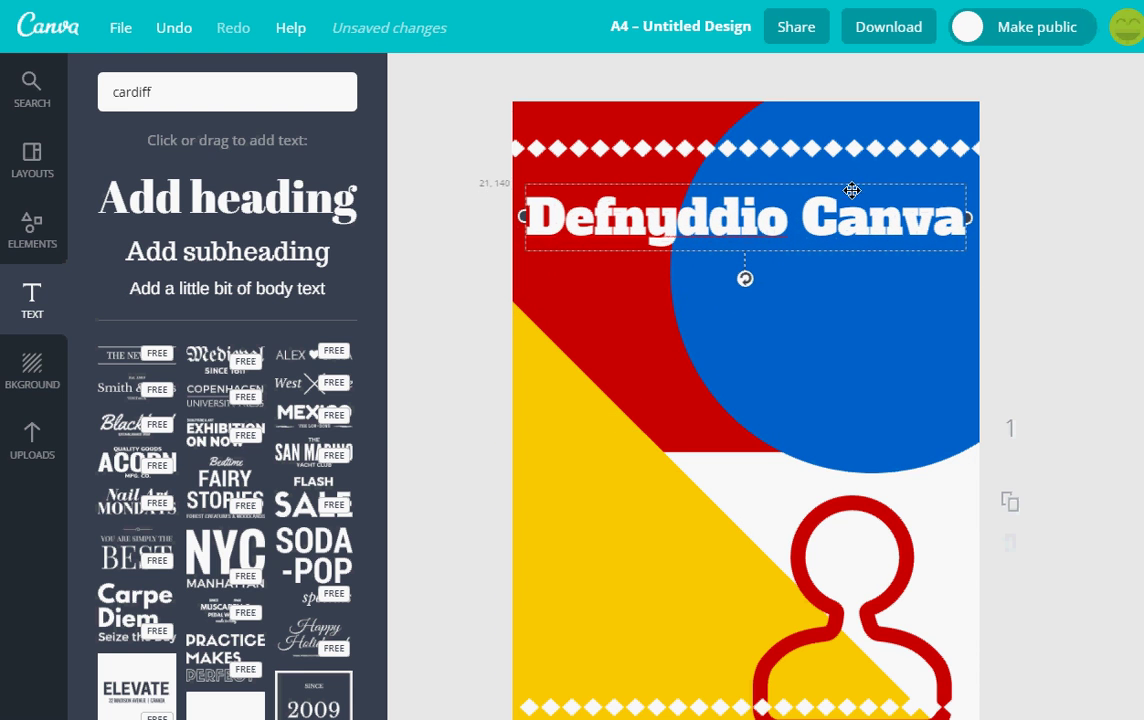
{"action": "left_click", "coordinate": [805, 220]}
{"action": "key", "text": "Return"}
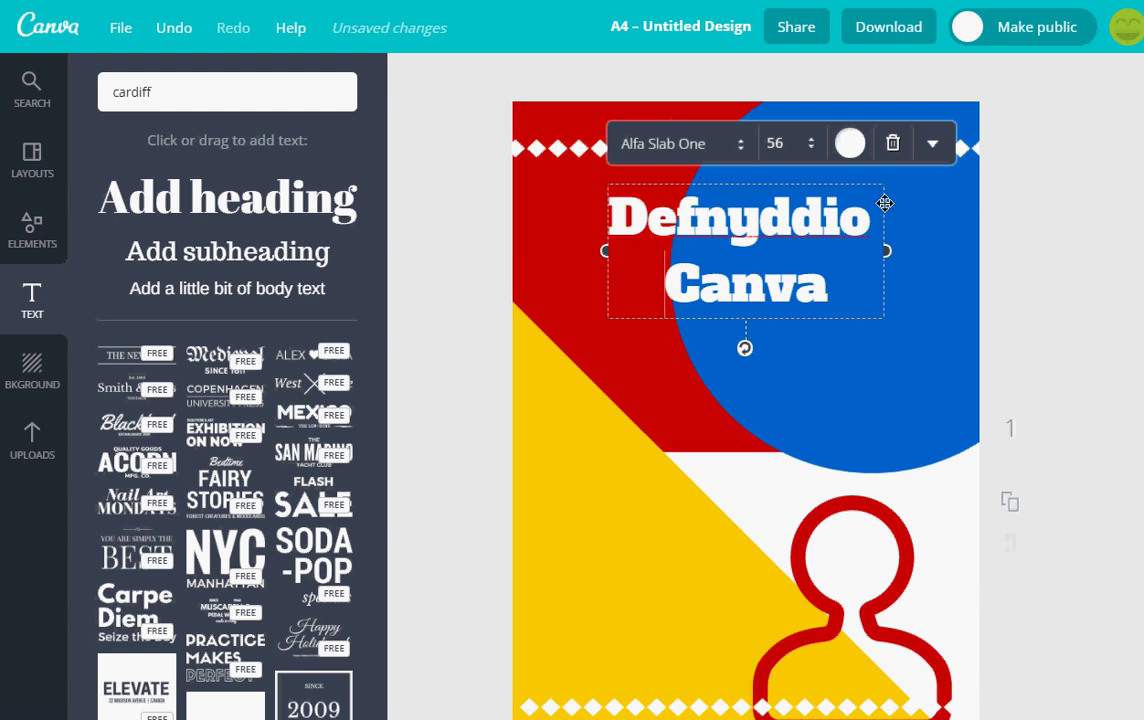
{"action": "left_click_drag", "start_coordinate": [886, 203], "coordinate": [982, 237]}
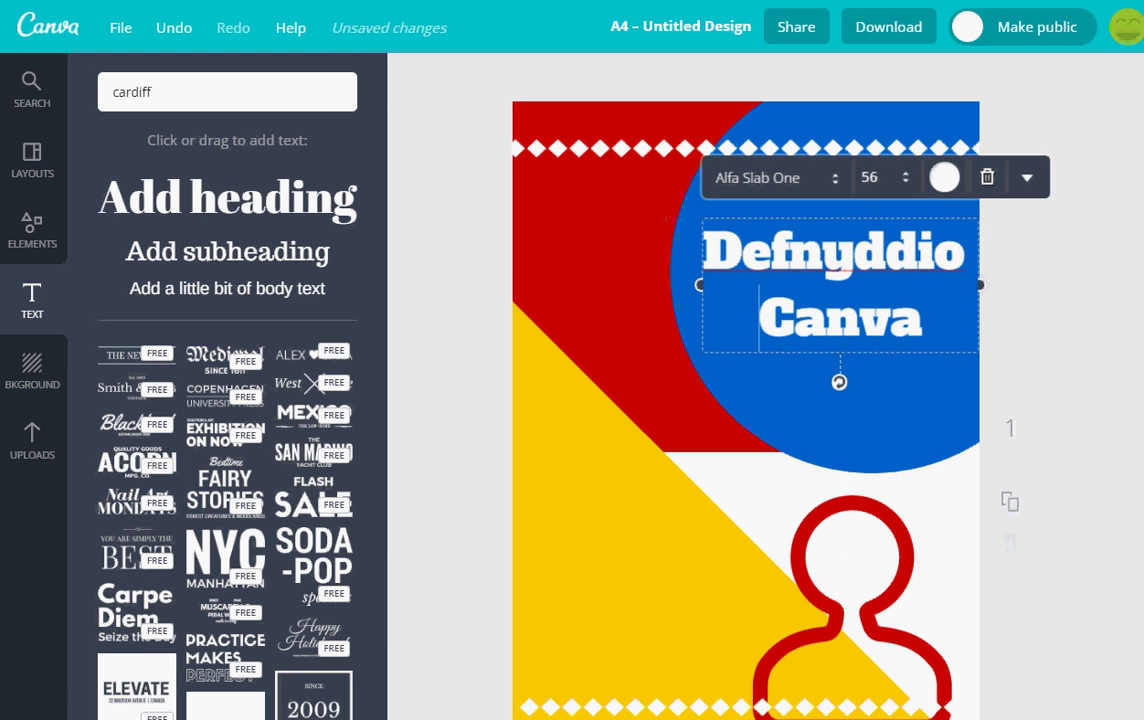
{"action": "key", "text": "Escape"}
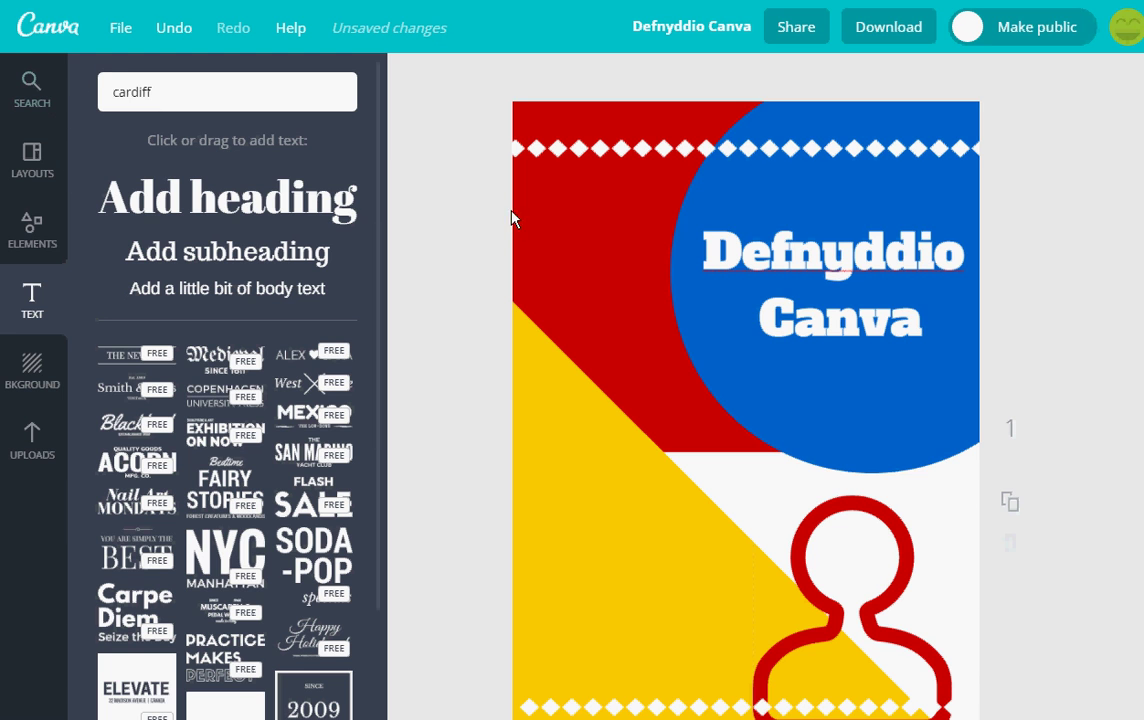
Browse the ready-made text designs in the text library, from the plain ones to the badges and coloured banners
{"action": "left_click", "coordinate": [33, 435]}
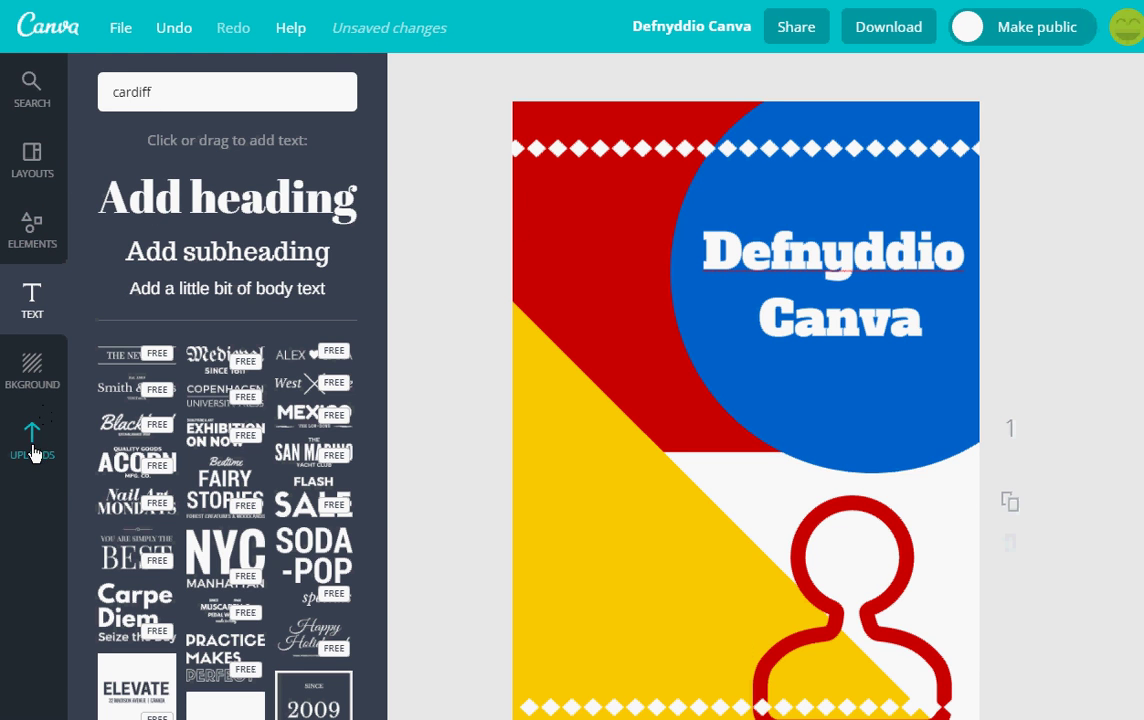
{"action": "scroll", "coordinate": [265, 424], "scroll_direction": "down", "scroll_amount": 5}
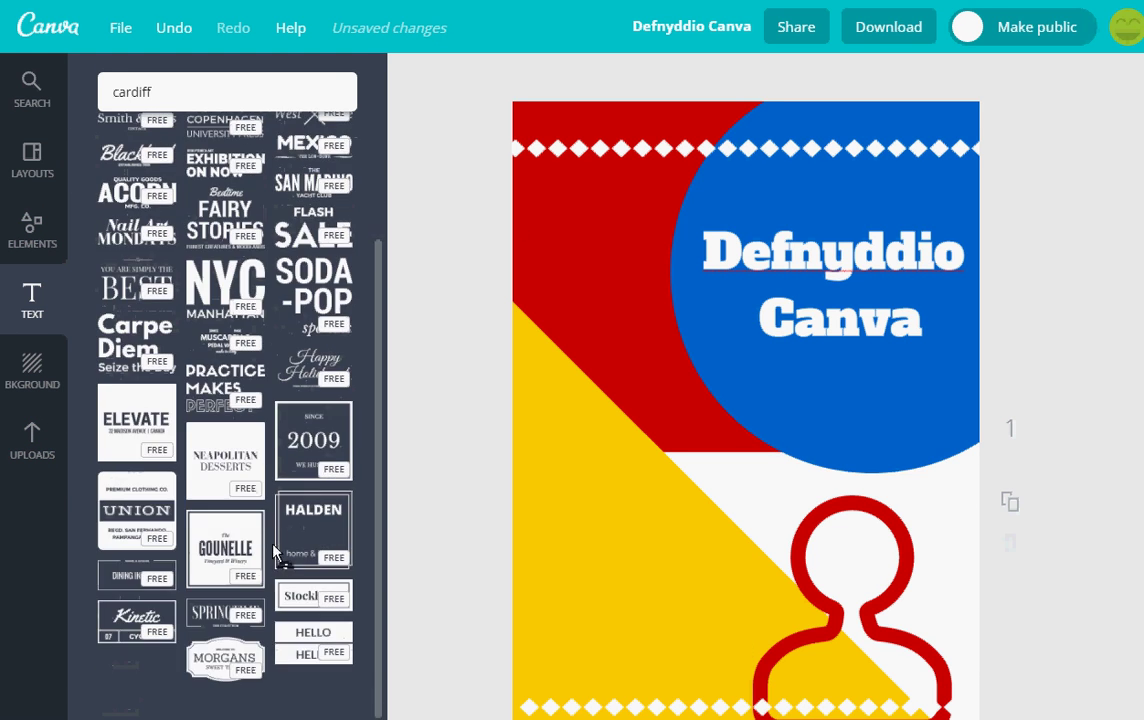
{"action": "scroll", "coordinate": [277, 553], "scroll_direction": "down", "scroll_amount": 4}
{"action": "scroll", "coordinate": [248, 615], "scroll_direction": "down", "scroll_amount": 2}
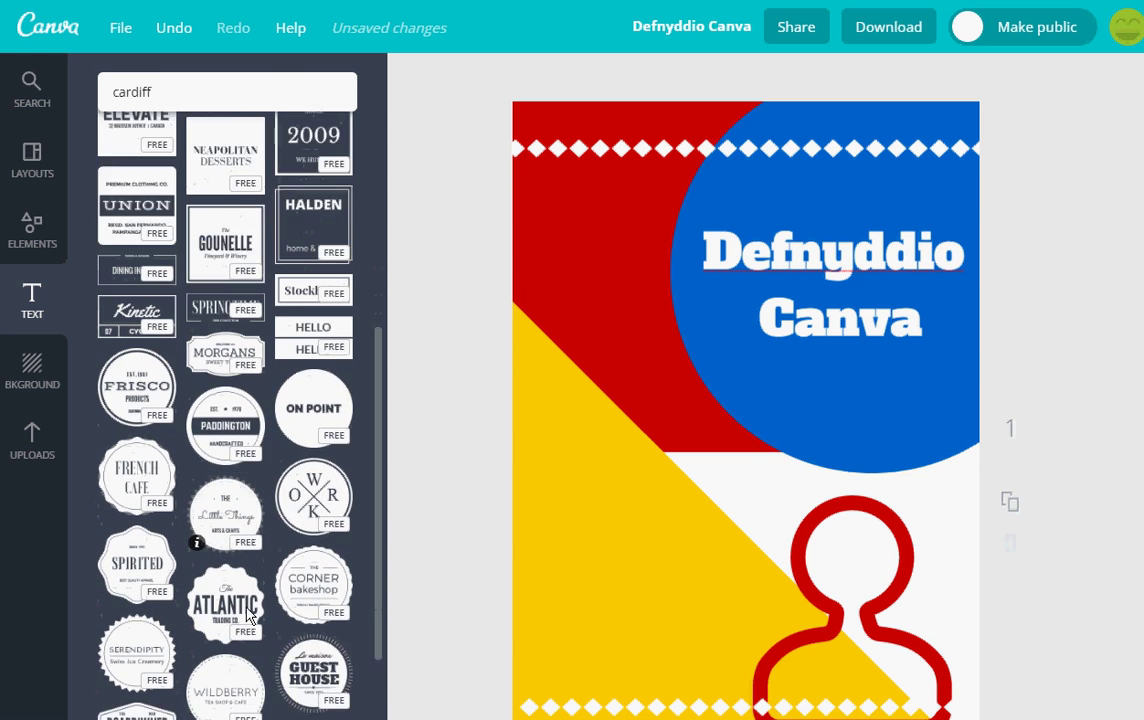
{"action": "scroll", "coordinate": [248, 615], "scroll_direction": "down", "scroll_amount": 8}
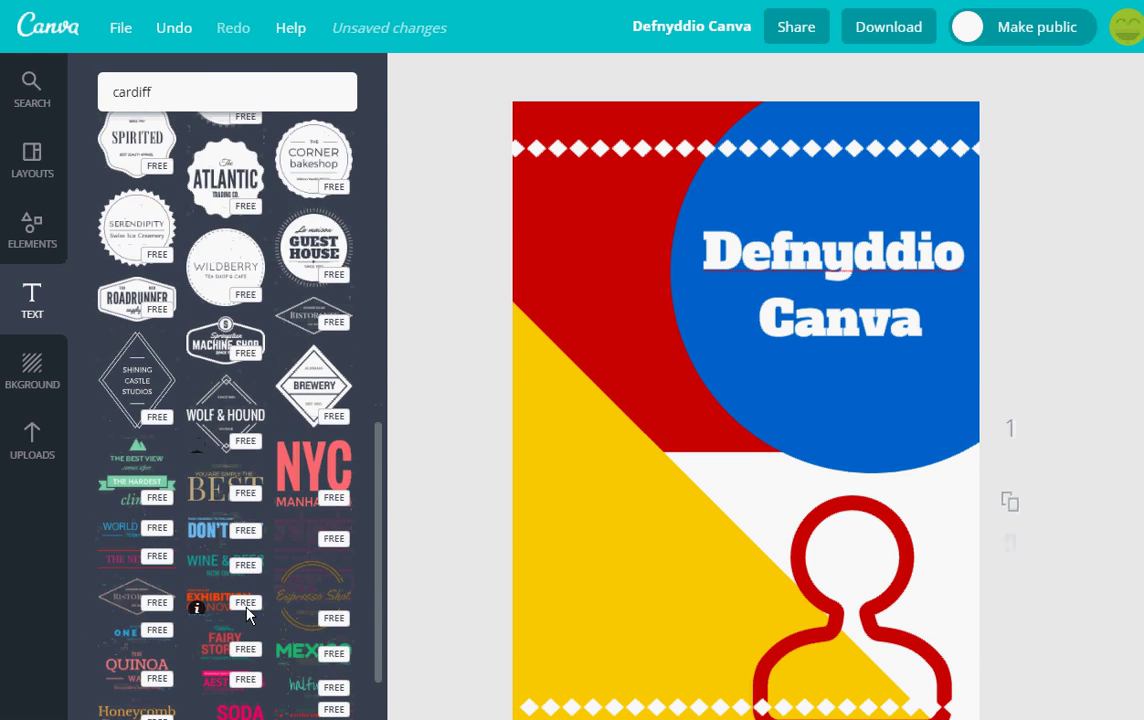
{"action": "scroll", "coordinate": [248, 615], "scroll_direction": "down", "scroll_amount": 7}
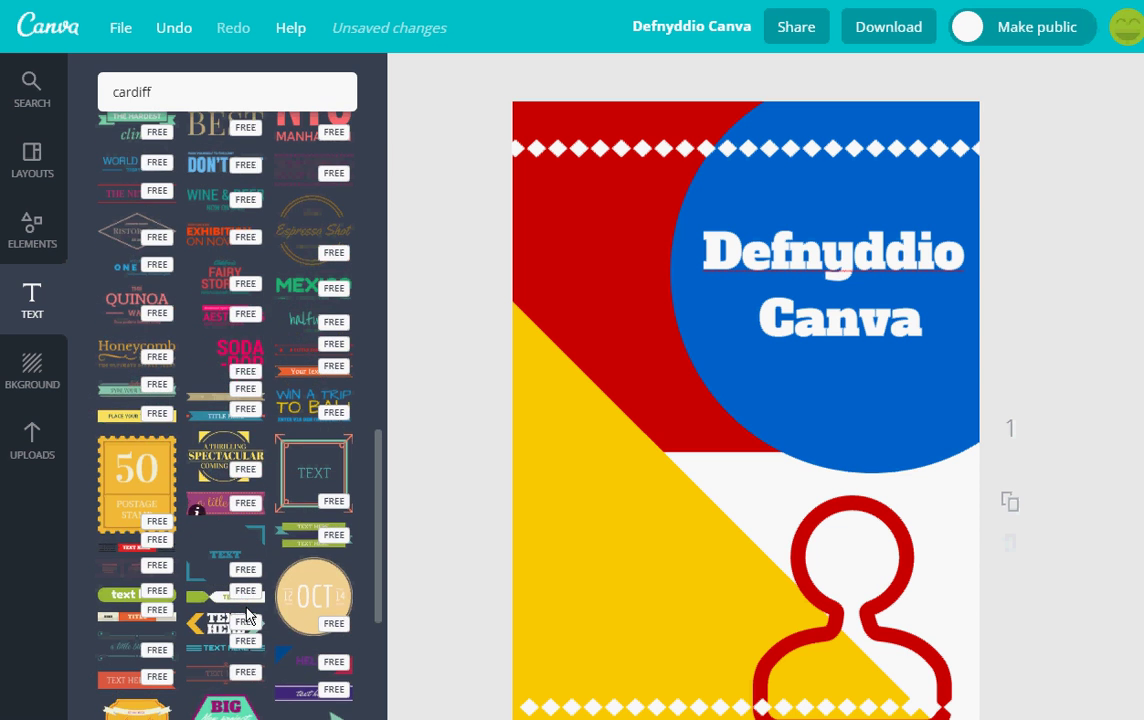
{"action": "scroll", "coordinate": [248, 615], "scroll_direction": "up", "scroll_amount": 20}
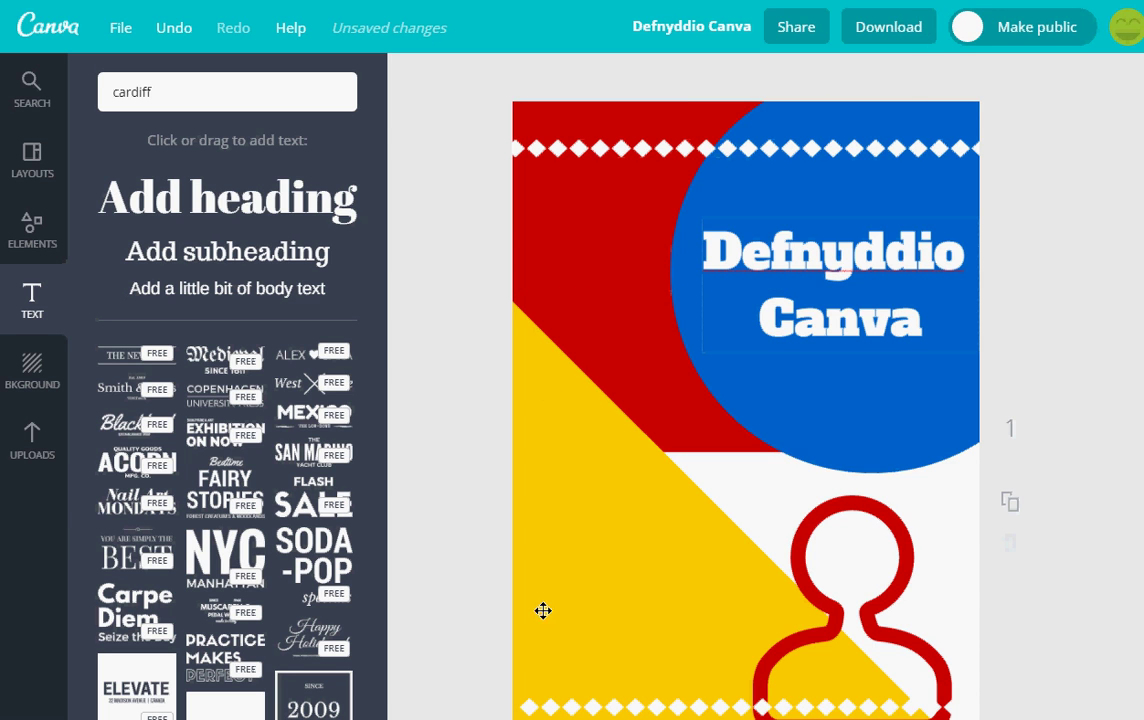
Examine the file formats offered for downloading the design, without downloading it
{"action": "left_click", "coordinate": [881, 33]}
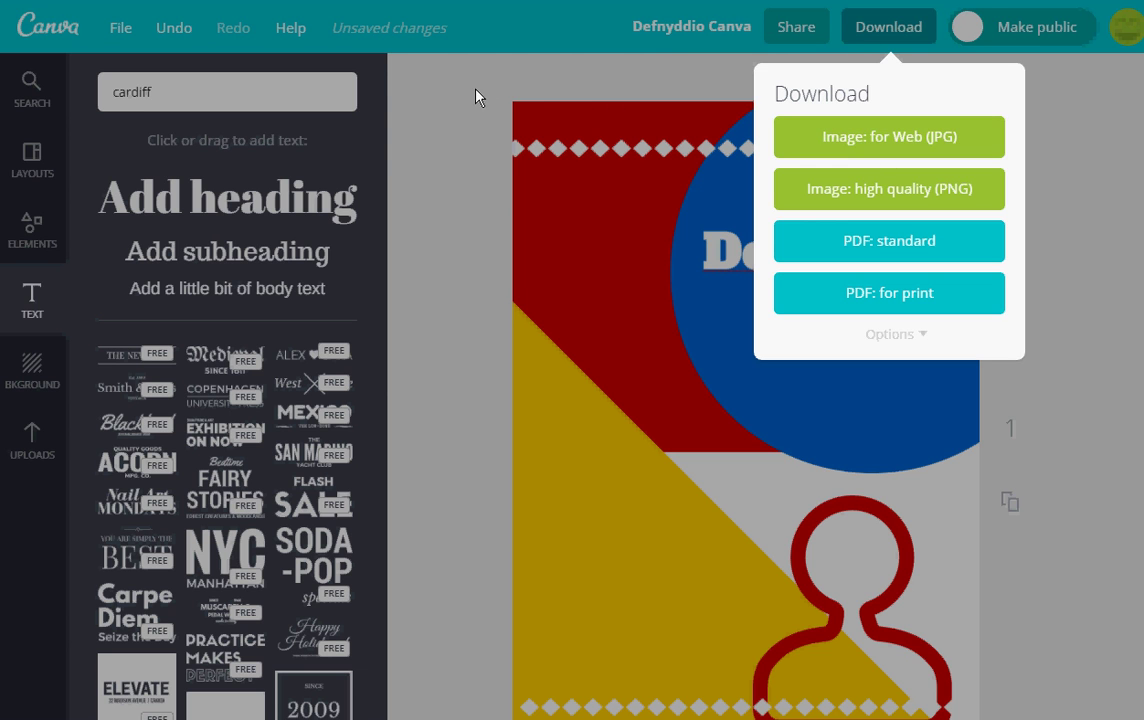
{"action": "left_click", "coordinate": [475, 97]}
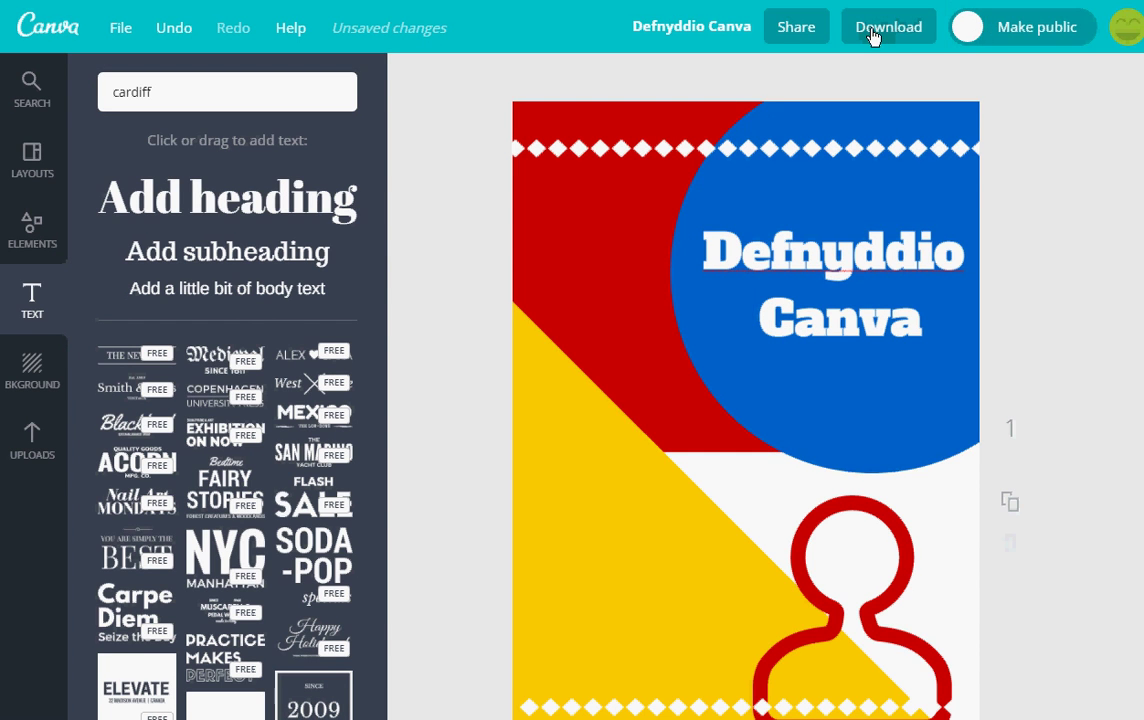
Make the design public and switch it back to not public
{"action": "left_click", "coordinate": [968, 30]}
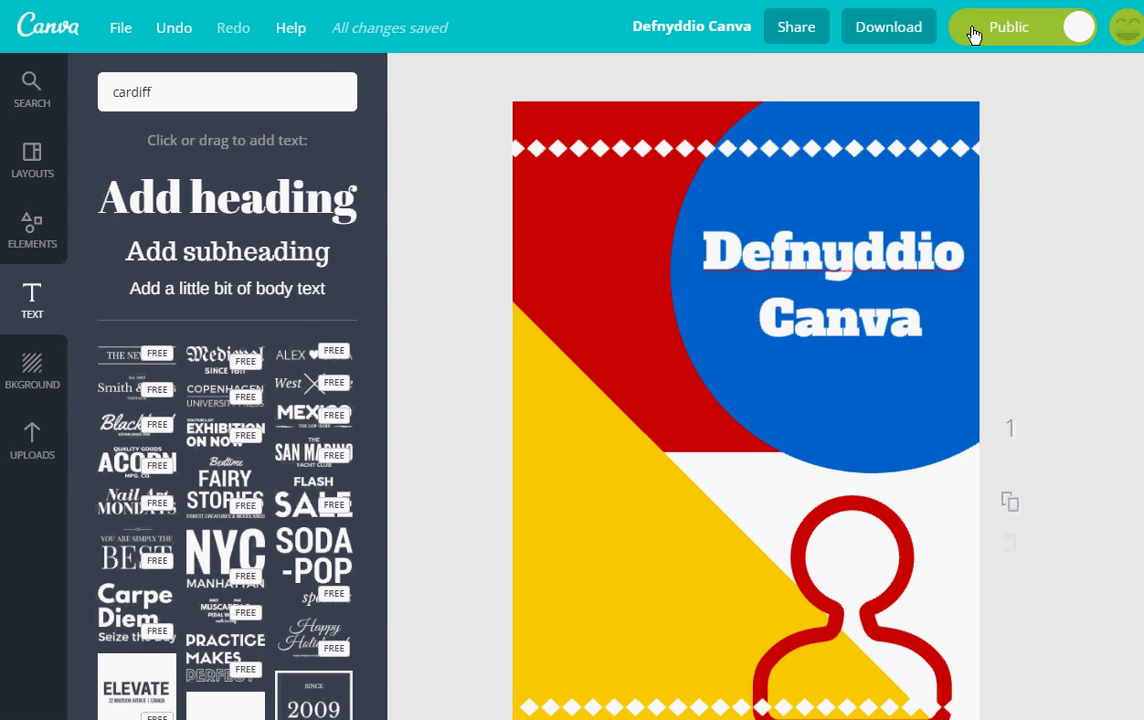
{"action": "left_click", "coordinate": [970, 32]}
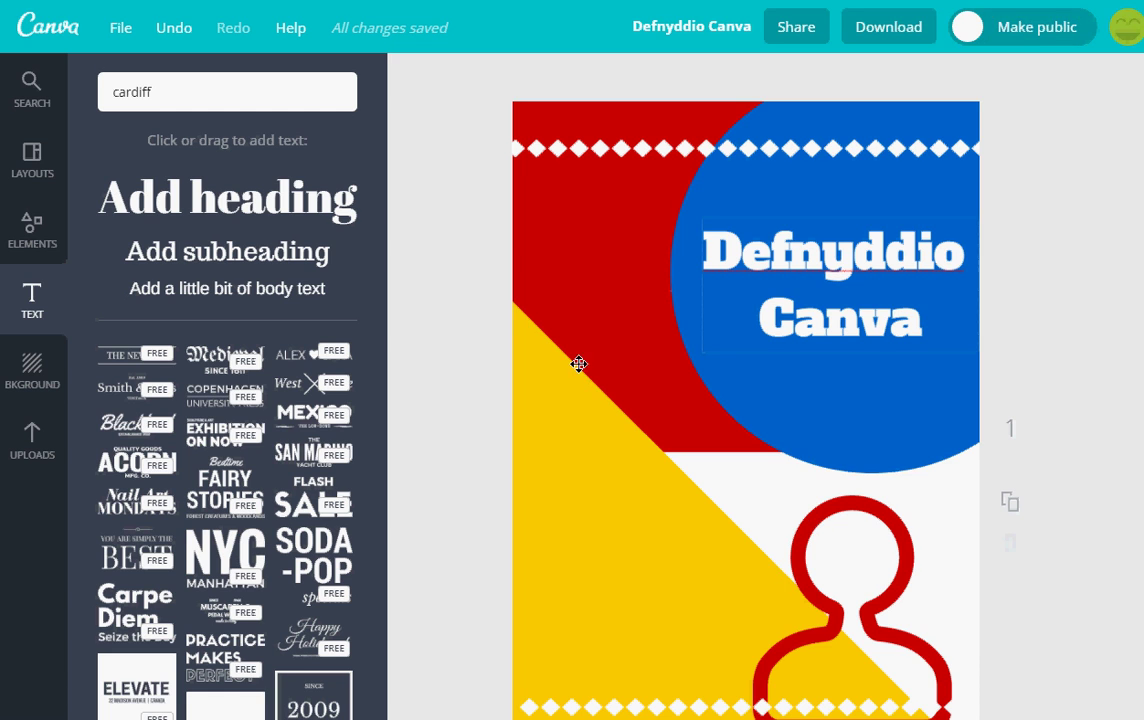